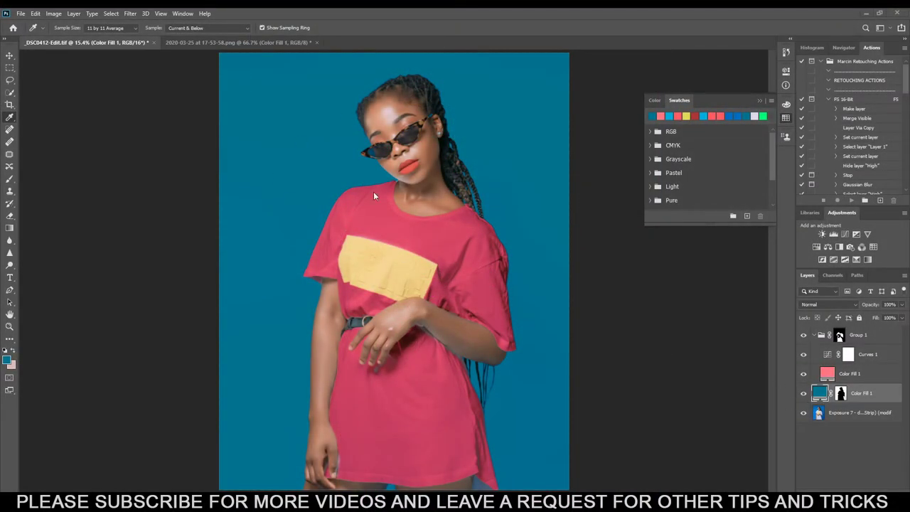
Check the colour palette document, and try the green #92e371 on the dress's fill layer in the portrait.
key("ctrl+Tab")
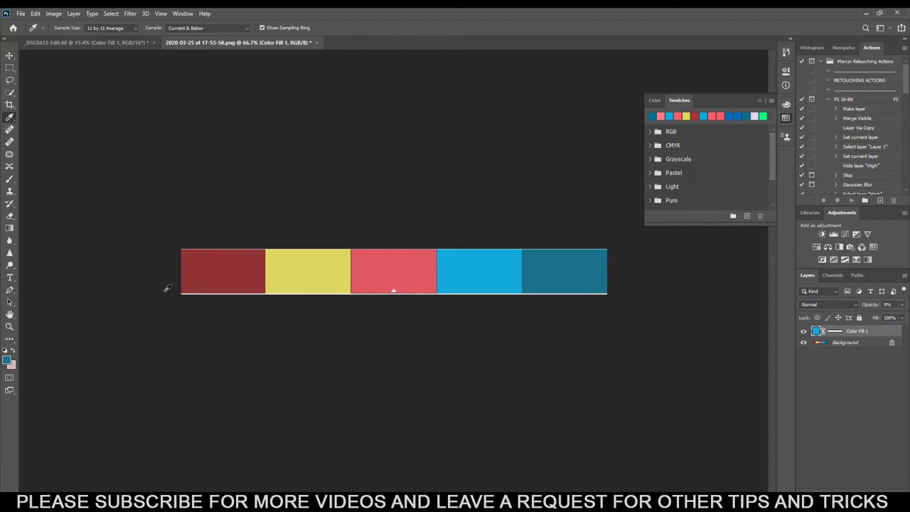
left_click(82, 42)
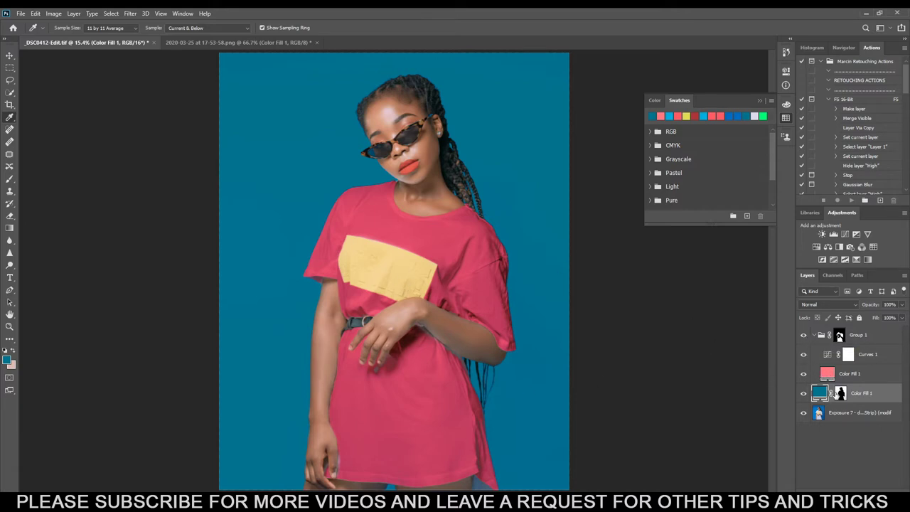
double_click(826, 373)
left_click_drag(702, 187, 708, 265)
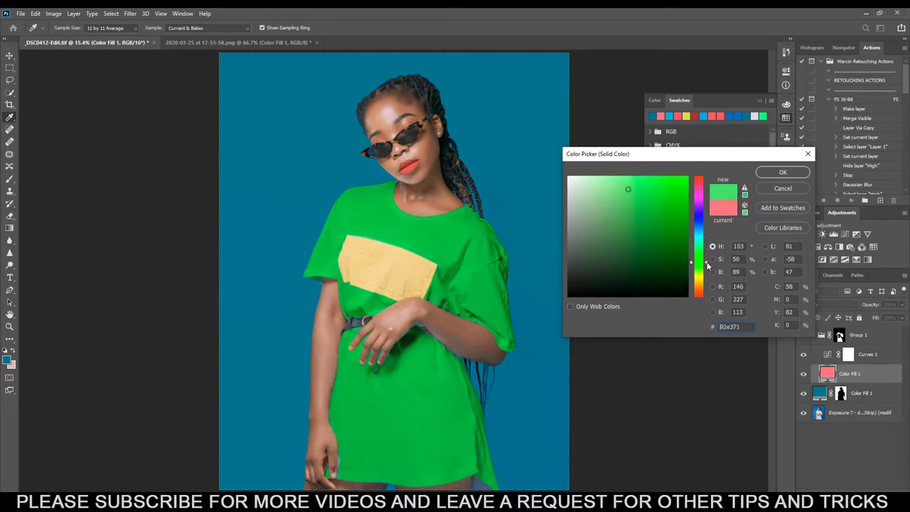
left_click(798, 173)
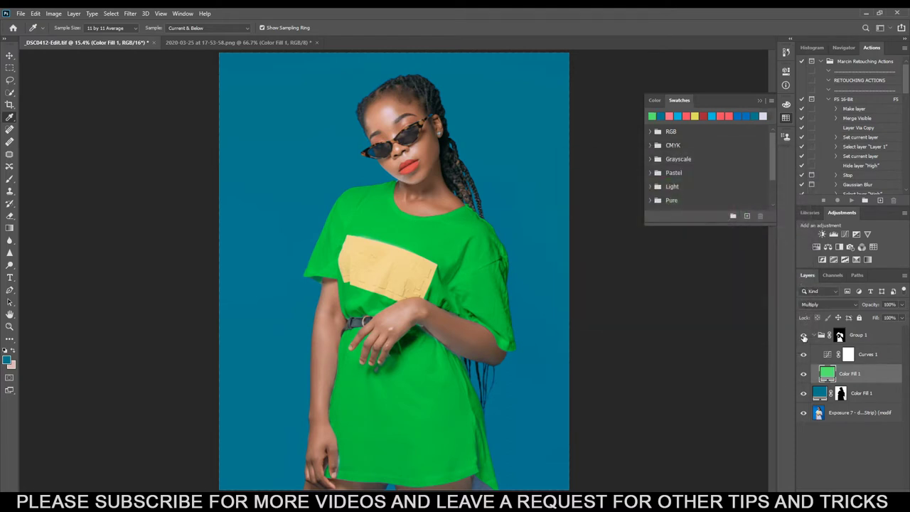
Hide and delete the dress colour group and the background colour fill, keeping only the photo layer.
left_click(804, 335)
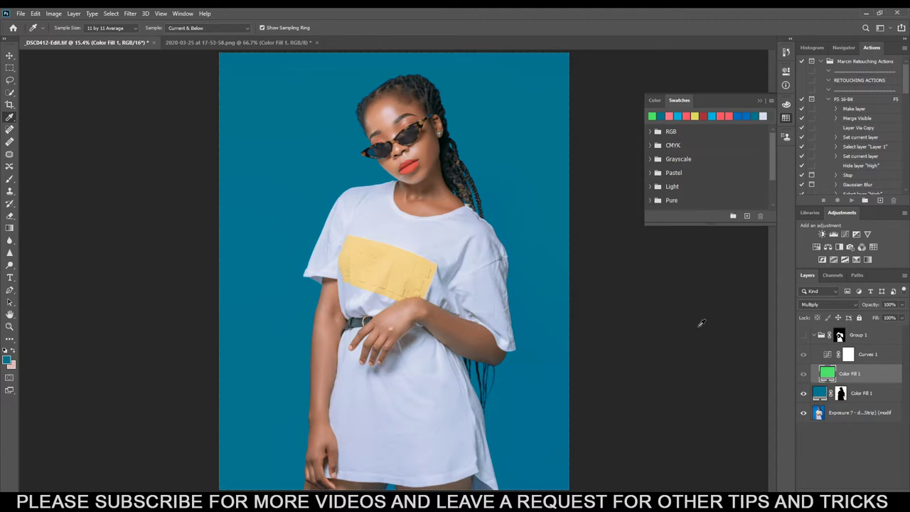
left_click(803, 393)
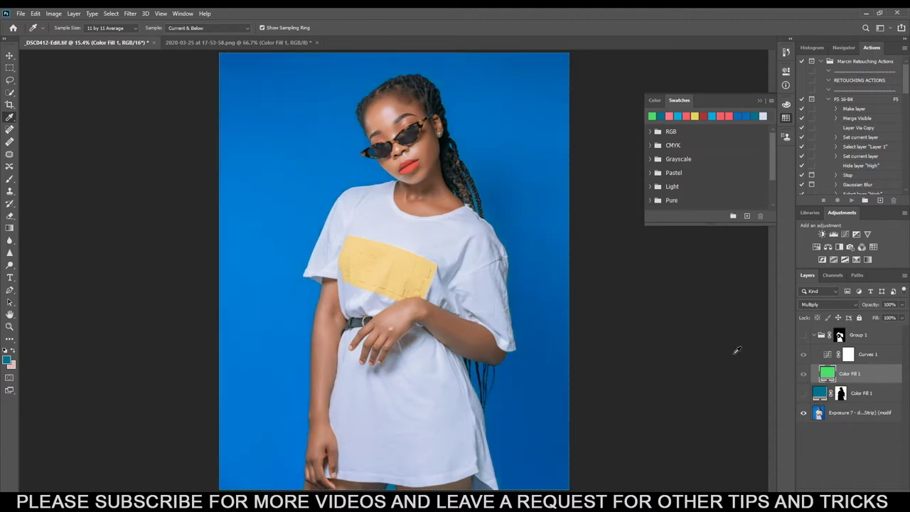
left_click(883, 334)
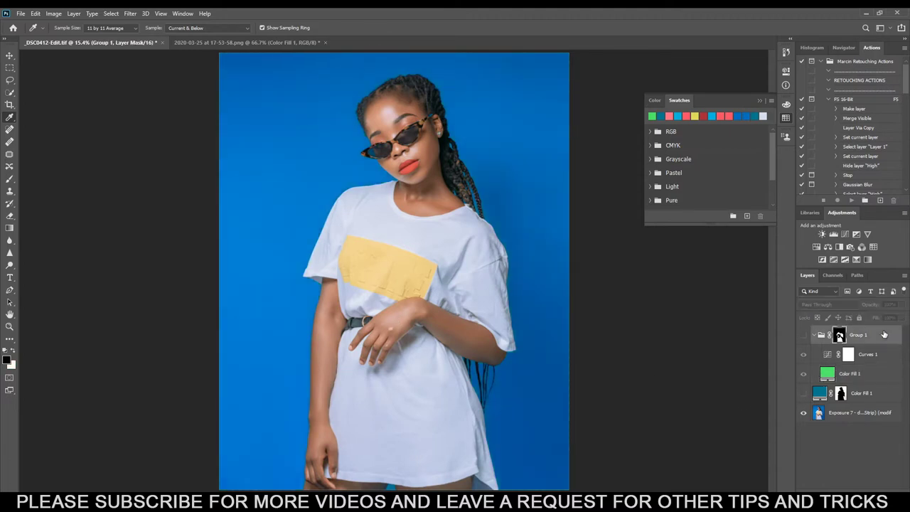
key("Delete")
key("Delete")
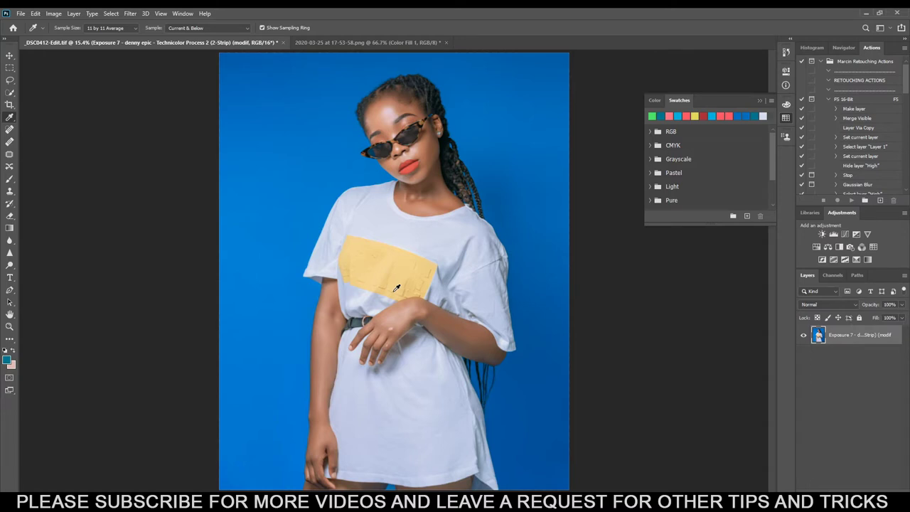
Select the white dress with Color Range by sampling its fabric and slightly adjusting the fuzziness.
left_click(111, 14)
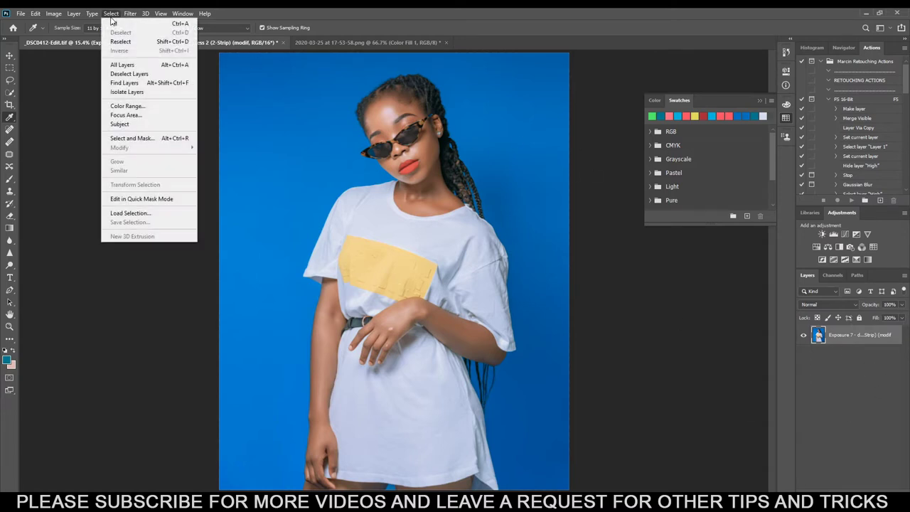
left_click(130, 105)
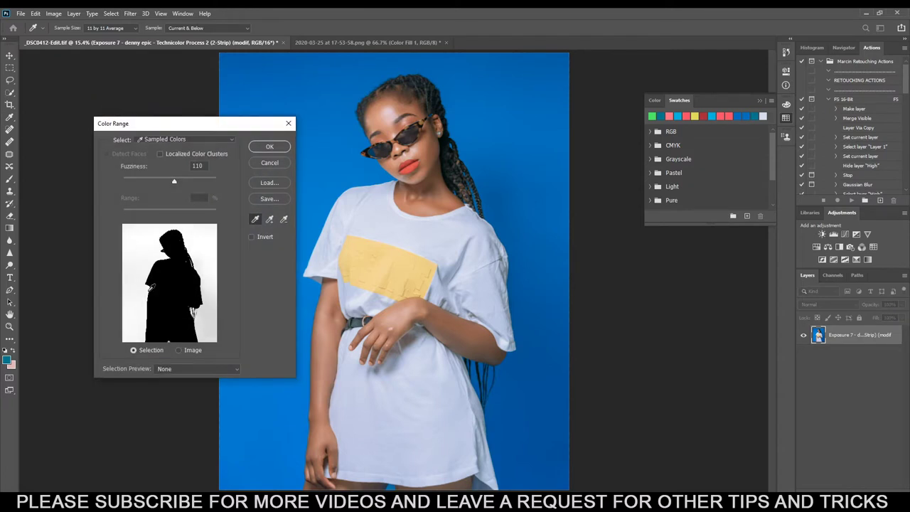
left_click(172, 284)
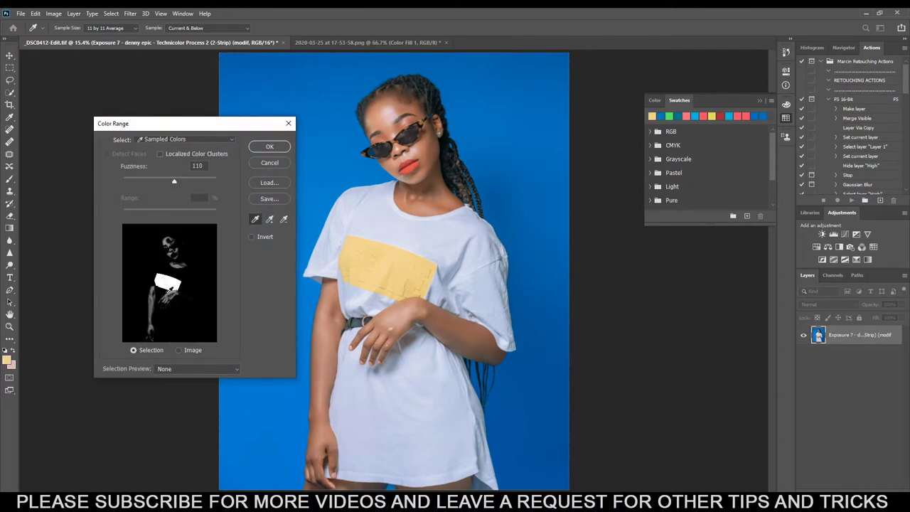
left_click(189, 277)
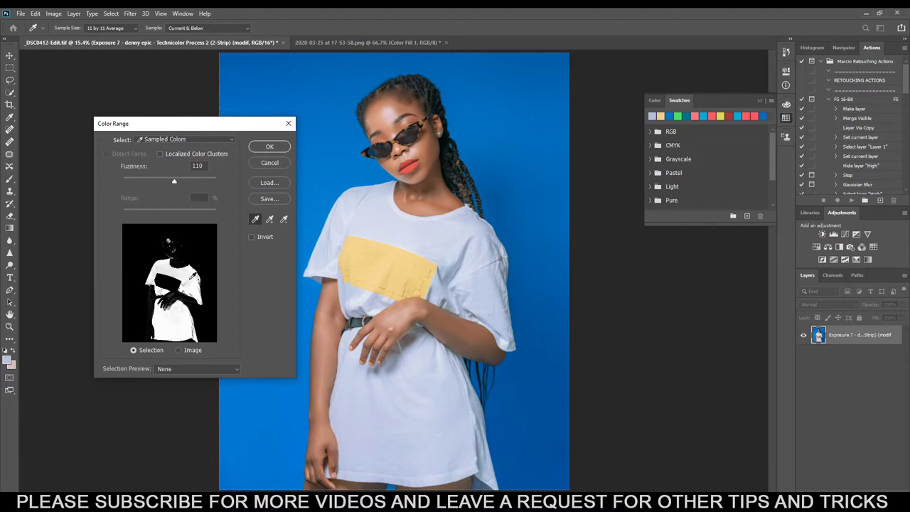
mouse_move(174, 182)
left_mouse_down()
mouse_move(165, 183)
mouse_move(189, 182)
mouse_move(176, 186)
left_mouse_up()
left_click(280, 149)
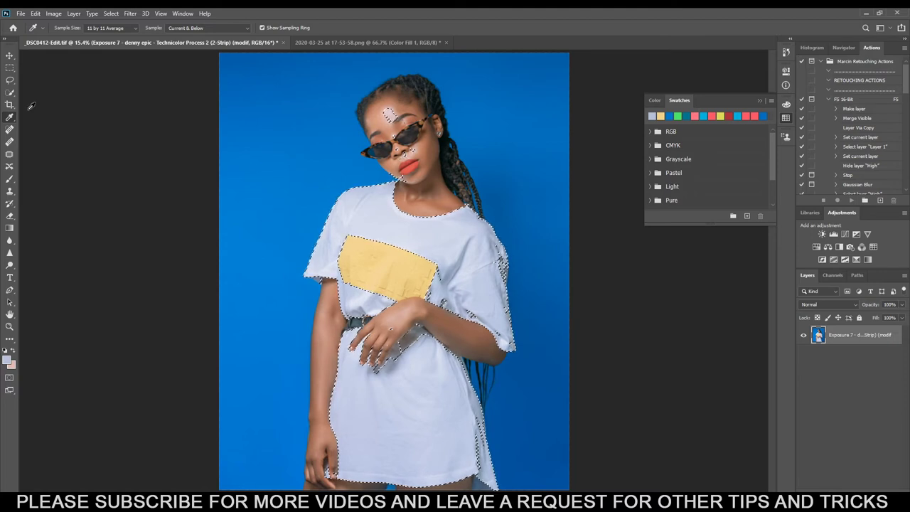
Subtract the stray areas on the face and around the hand from the dress selection with Quick Selection.
left_click(10, 94)
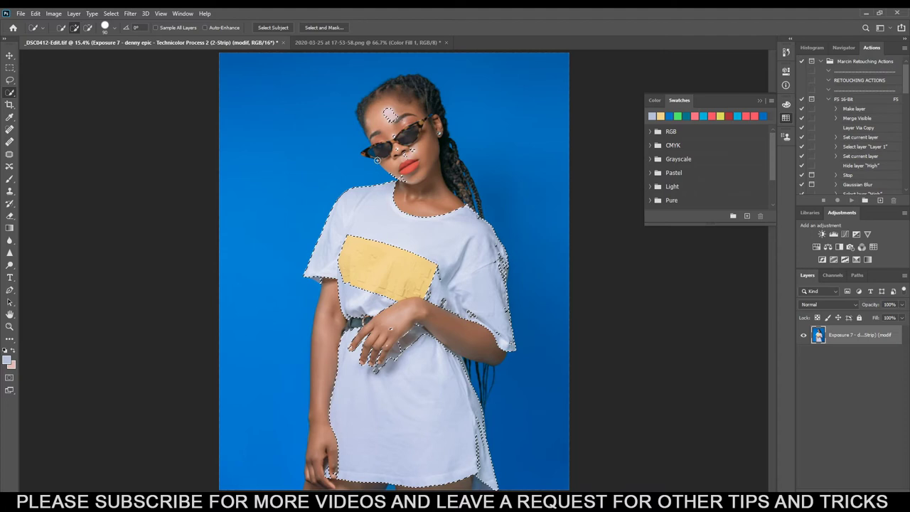
key("alt")
left_click(387, 116, "alt")
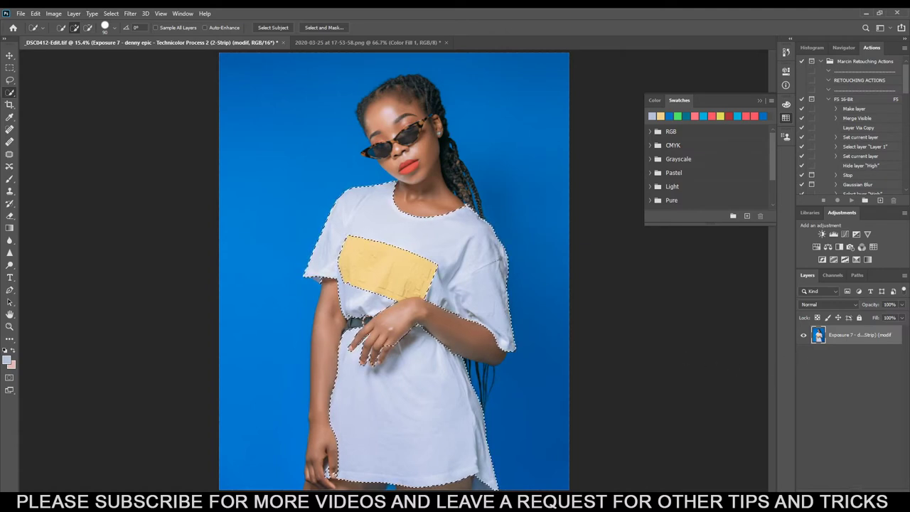
Fill the selected dress with a Solid Color layer in green #72fb6e.
left_click(836, 500)
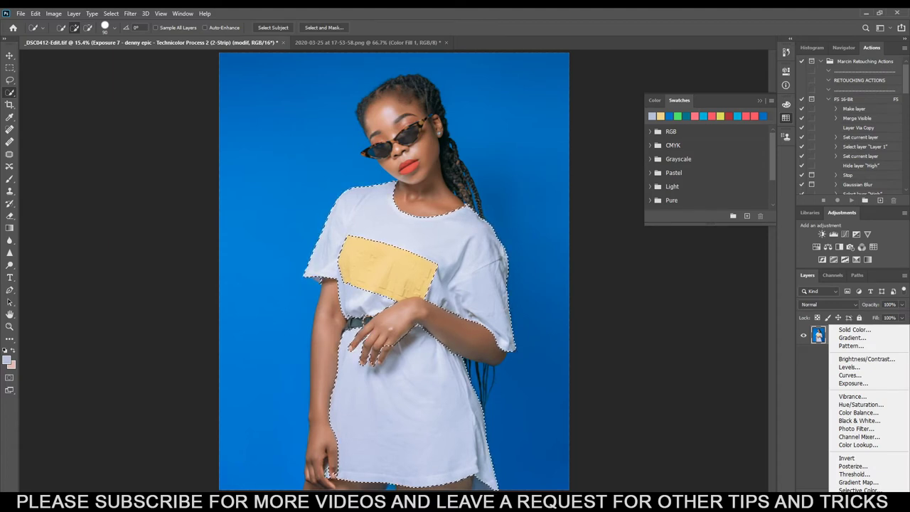
left_click(854, 330)
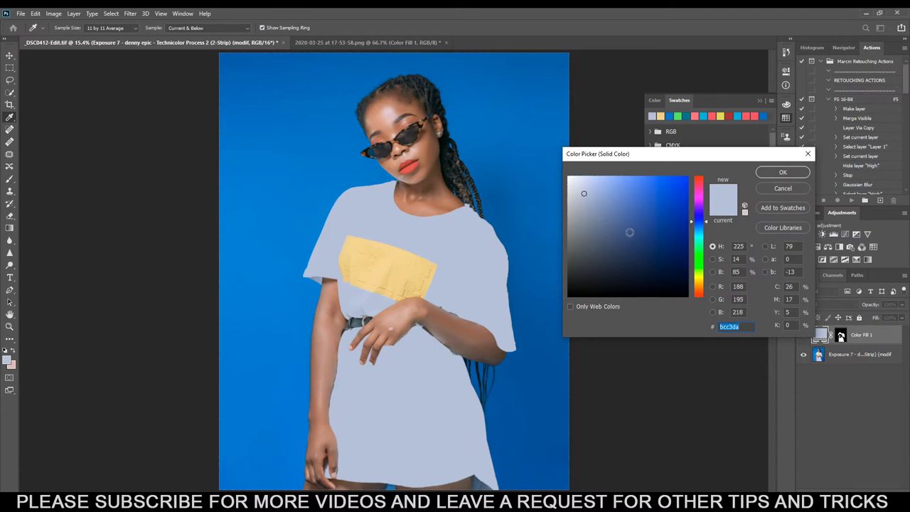
left_click(636, 179)
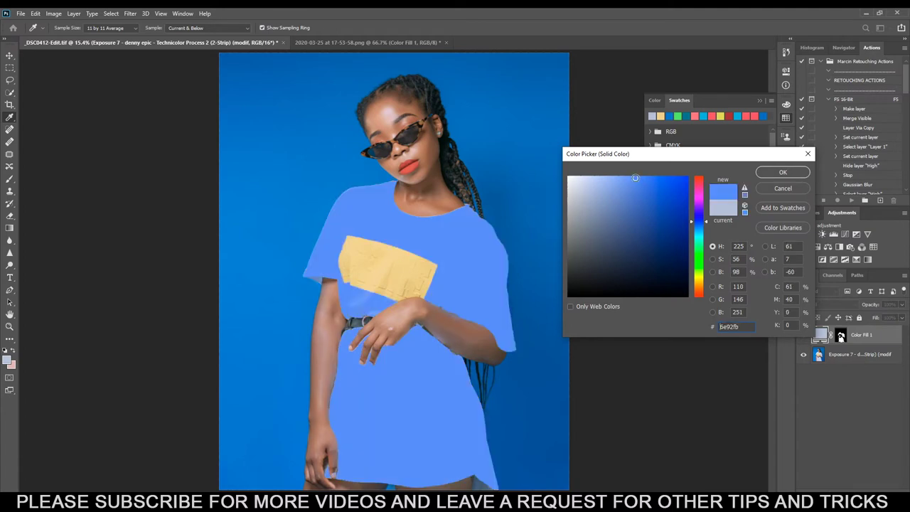
left_click(700, 258)
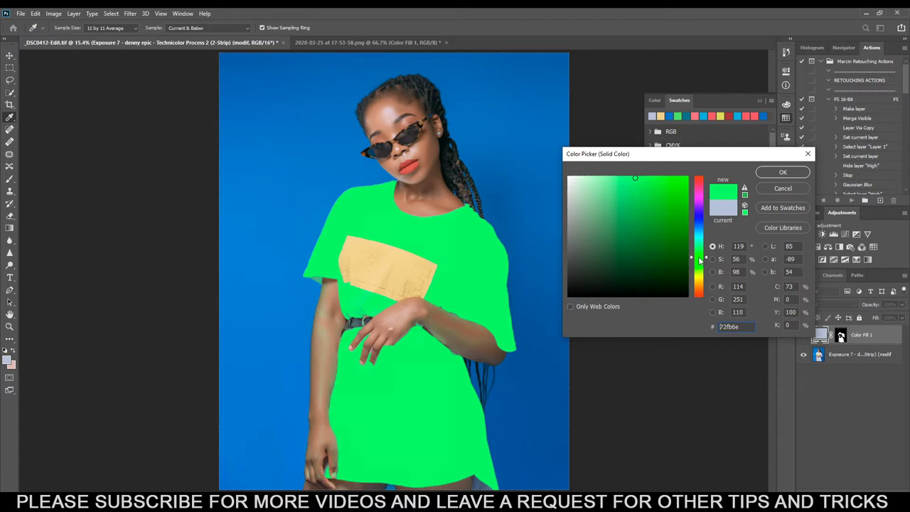
left_click(783, 173)
Set the green fill layer's blend mode to Multiply.
key("w")
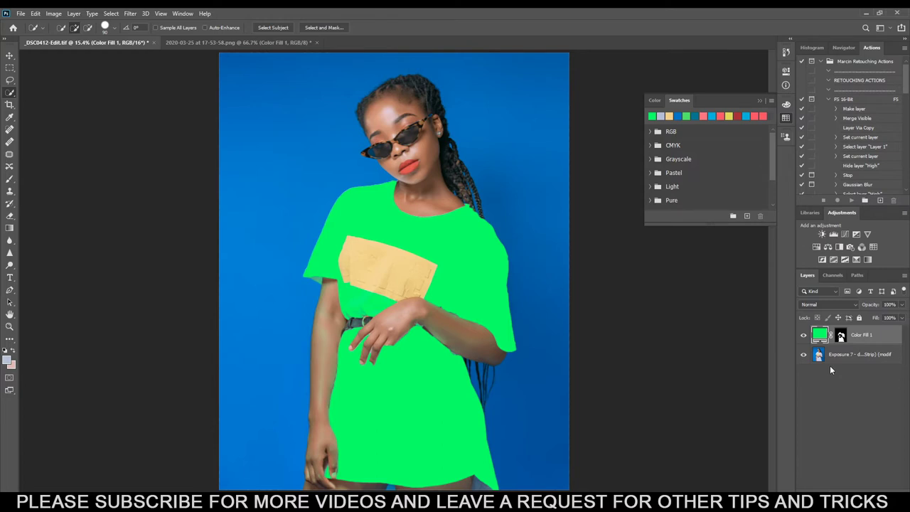
left_click(827, 303)
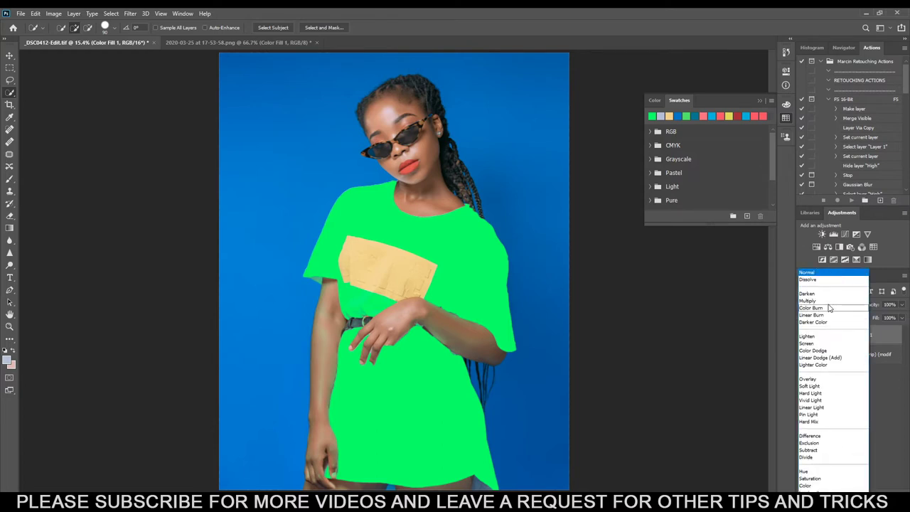
left_click(813, 304)
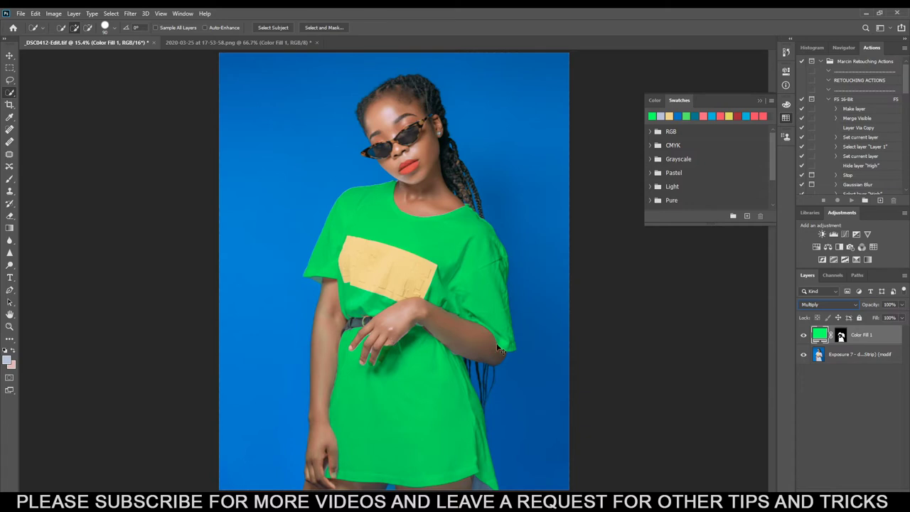
Paint black on the fill layer's mask with a 90 px brush to remove the green from the fingers.
key("ctrl+plus")
key("ctrl+plus")
key("ctrl+plus")
key("ctrl+plus")
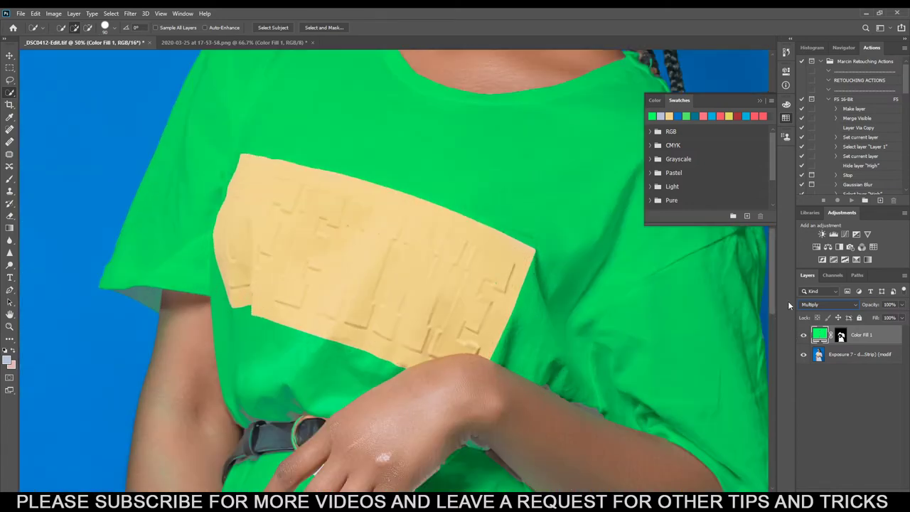
mouse_move(774, 295)
left_mouse_down()
mouse_move(778, 255)
mouse_move(780, 342)
left_mouse_up()
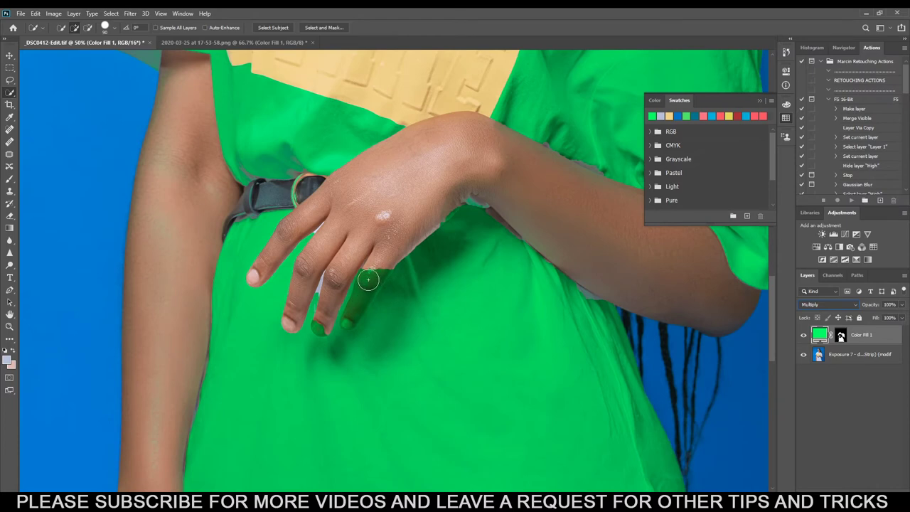
left_click(10, 180)
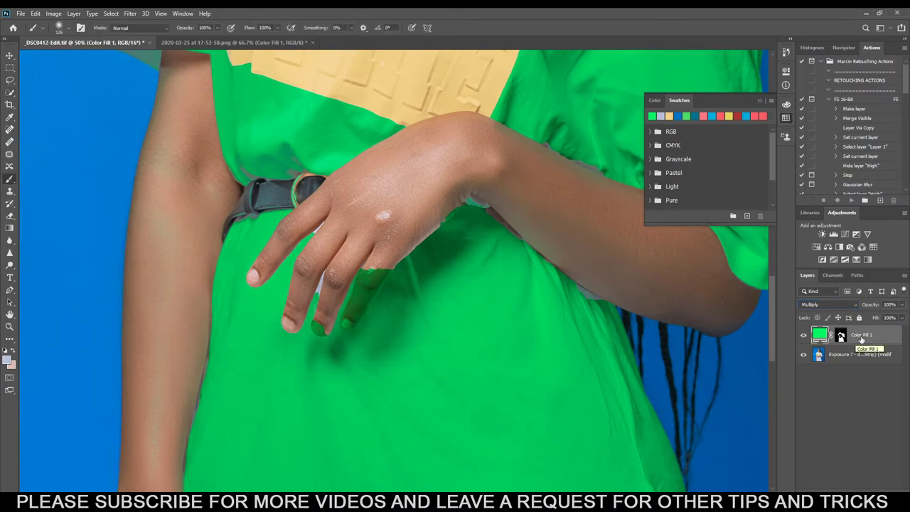
left_click(842, 336)
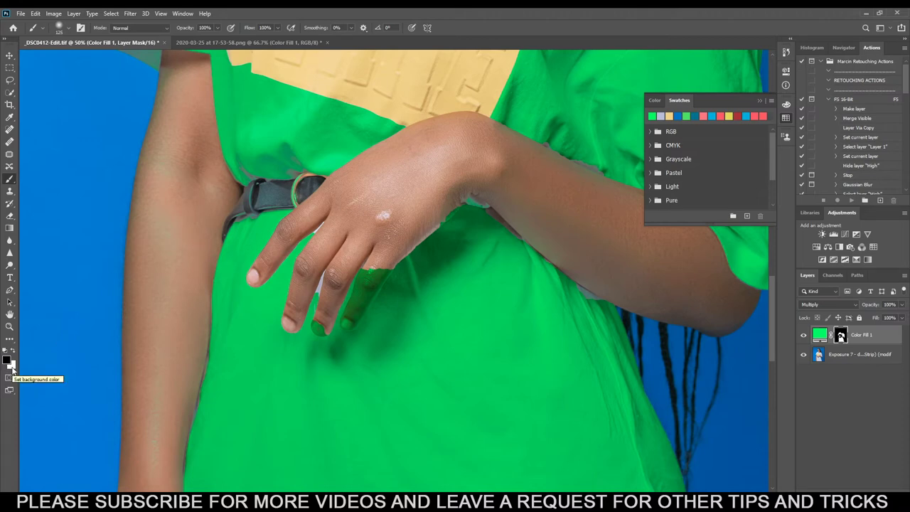
key("x")
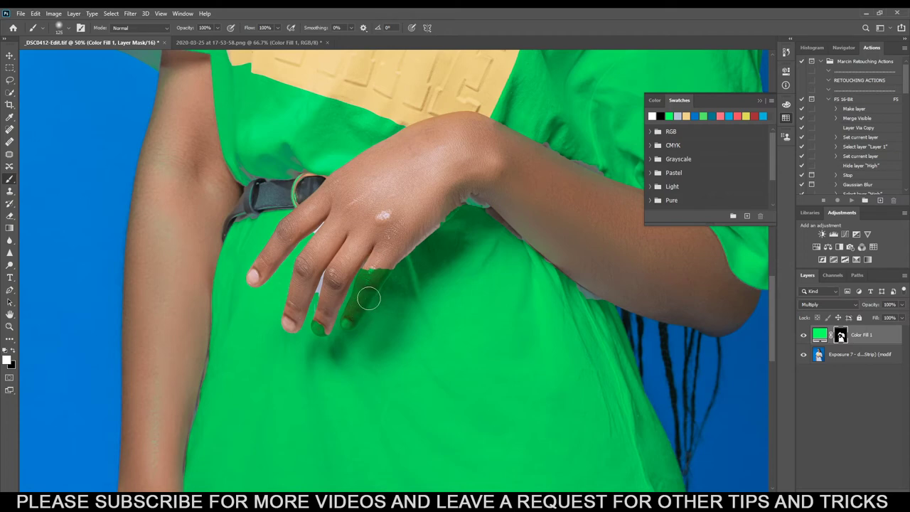
key("x")
key("x")
key("x")
key("x")
key("x")
key("bracketleft")
key("bracketleft")
mouse_move(371, 270)
left_mouse_down()
mouse_move(352, 317)
mouse_move(386, 265)
mouse_move(376, 285)
mouse_move(373, 273)
mouse_move(354, 295)
mouse_move(369, 269)
left_mouse_up()
key("ctrl+0")
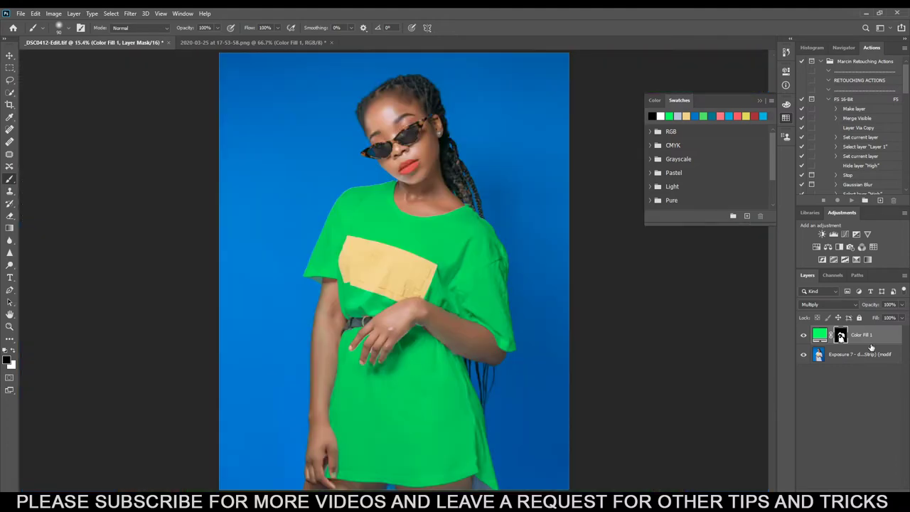
Group a new Curves adjustment layer with the green fill, and move the fill's mask onto the group.
left_click(846, 235)
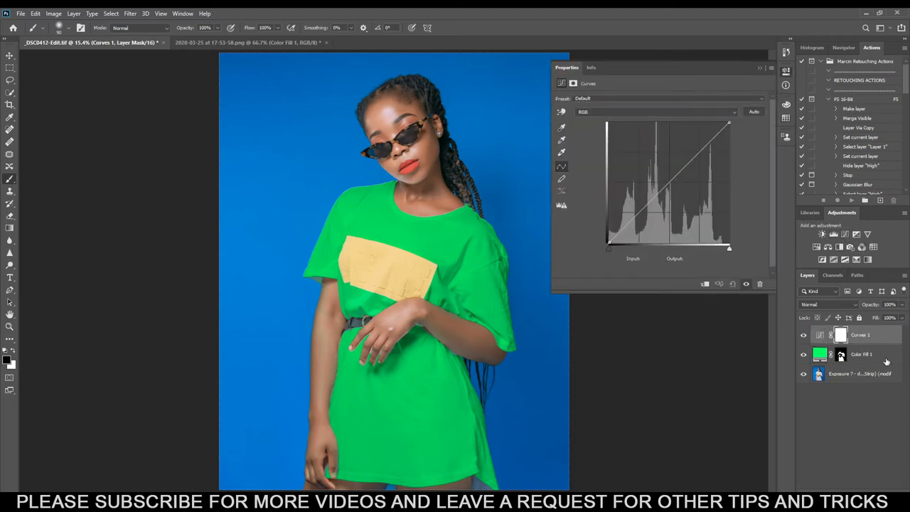
left_click(887, 362)
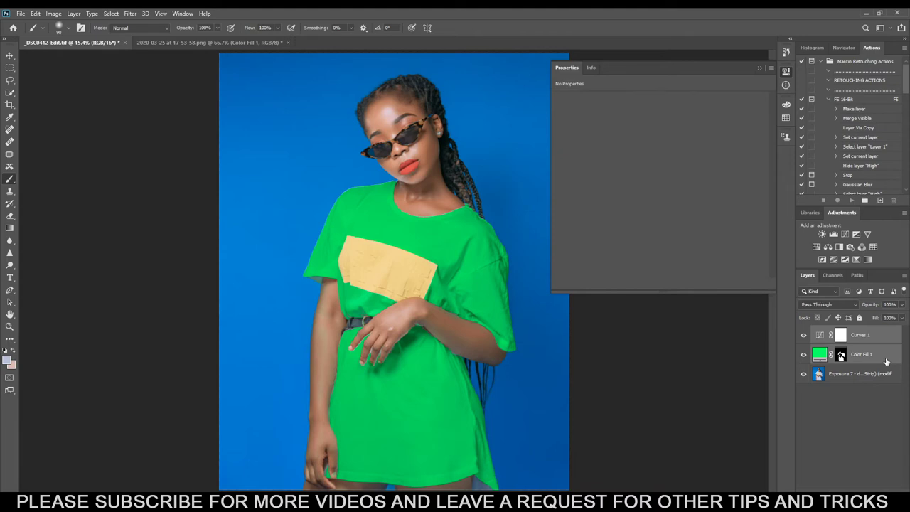
key("ctrl+g")
left_click(816, 332)
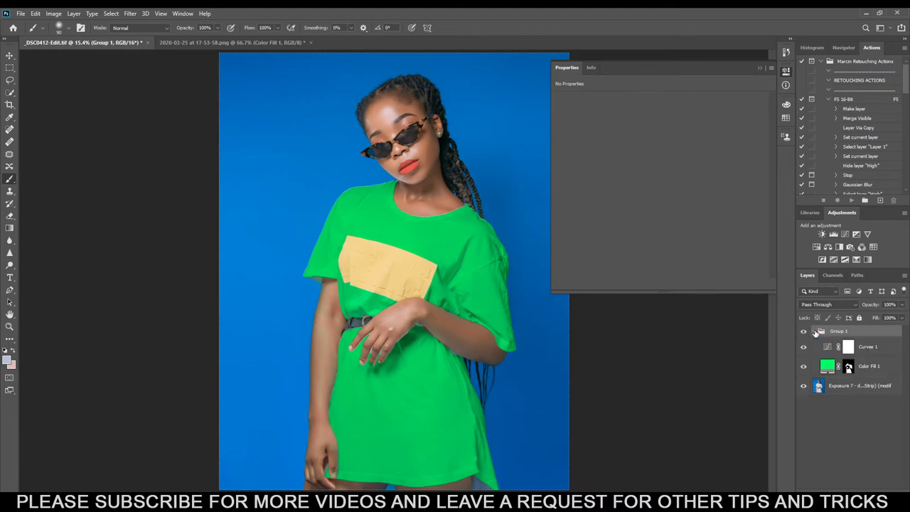
left_click_drag(848, 370, 846, 334)
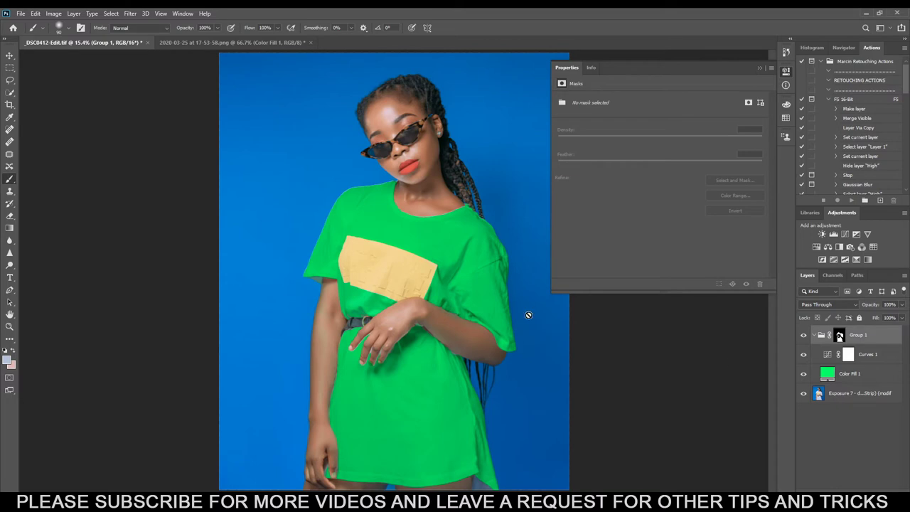
Shape the Curves adjustment with on-image sampling, darkening the dress's fold shadows and brightening the chest highlights at input 167 to output 165.
scroll(528, 315, "up", 3)
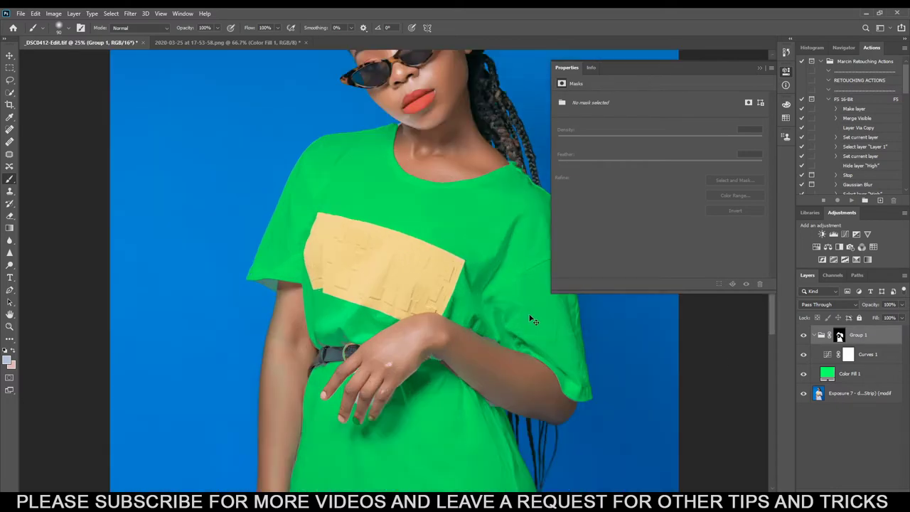
scroll(537, 321, "down", 1)
scroll(539, 316, "down", 1)
scroll(540, 318, "up", 2)
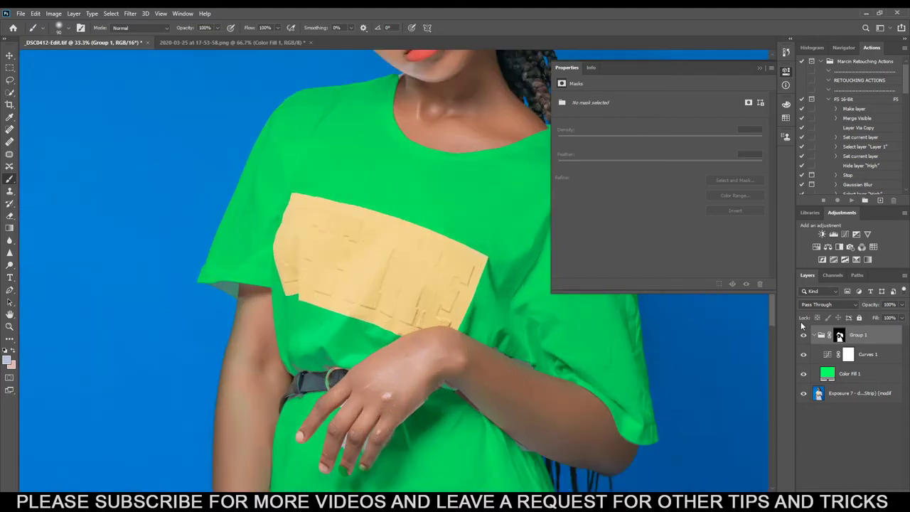
key("ctrl+plus")
left_click(762, 66)
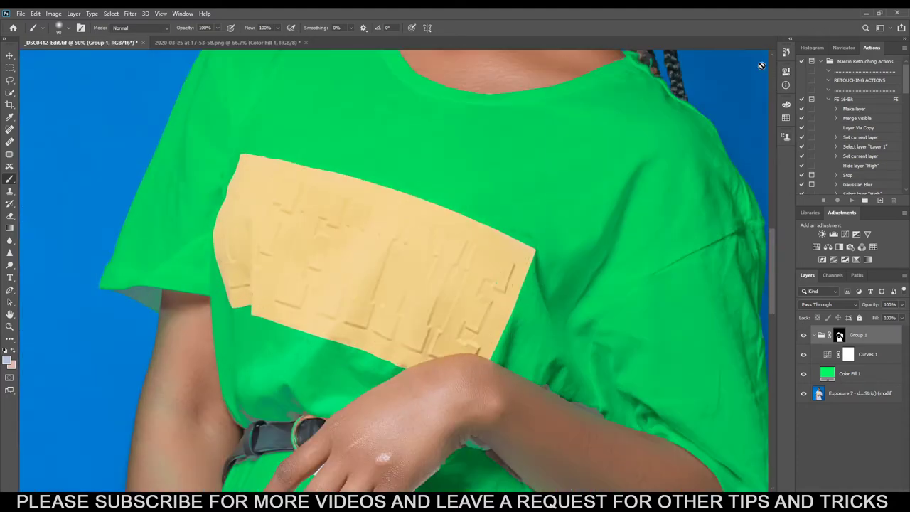
left_click_drag(774, 264, 777, 244)
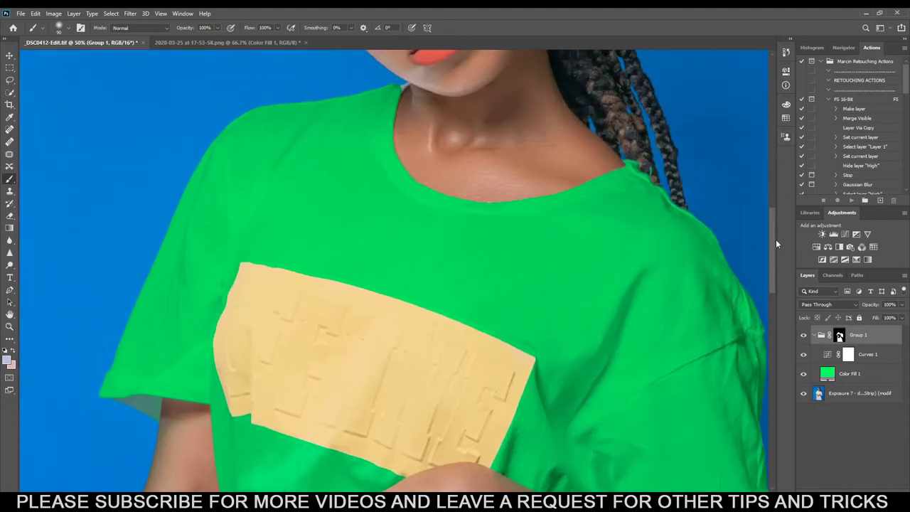
double_click(828, 357)
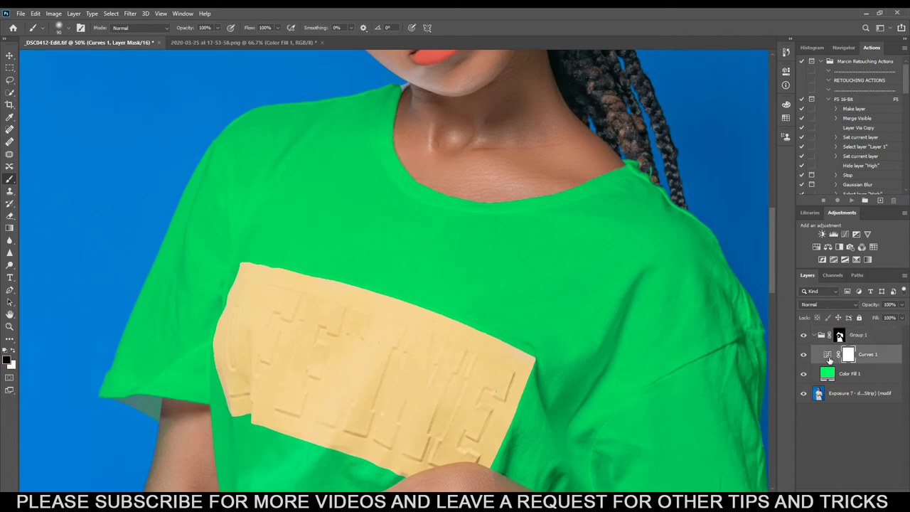
left_click_drag(642, 69, 163, 82)
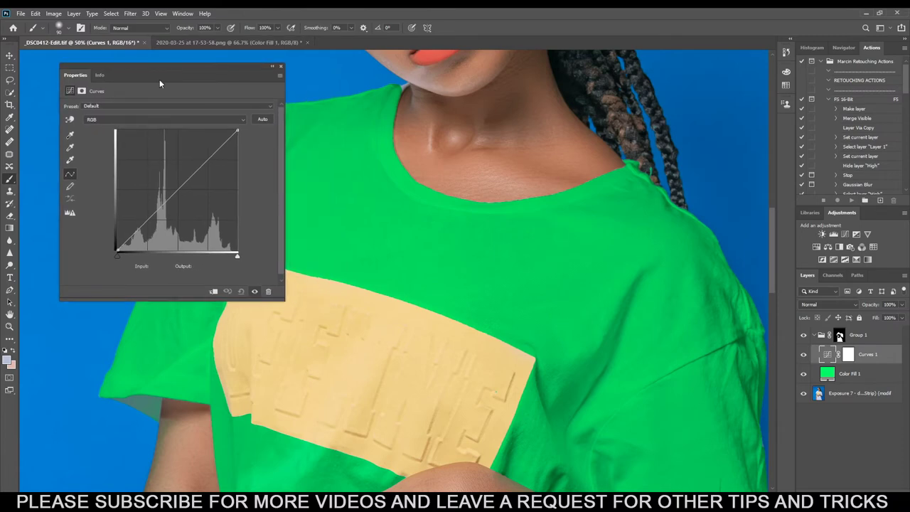
left_click(70, 121)
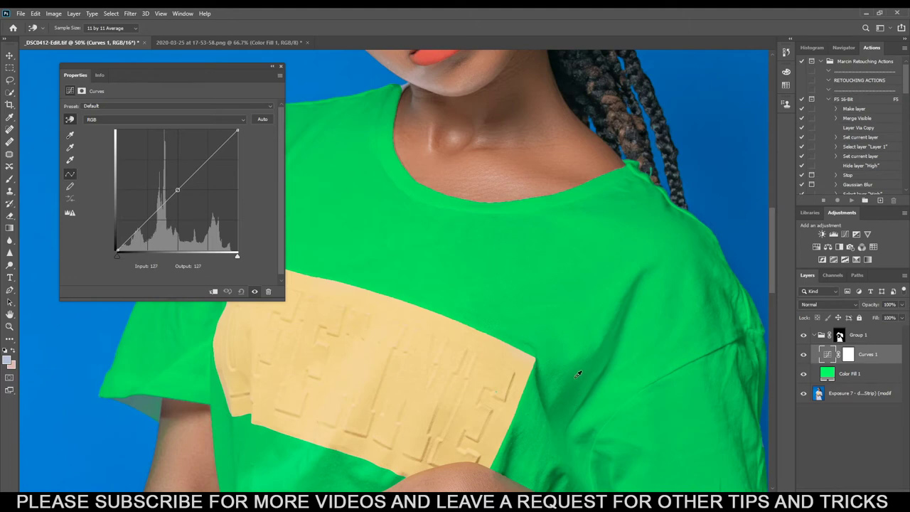
left_click(578, 382)
mouse_move(578, 381)
left_mouse_down()
mouse_move(578, 403)
mouse_move(575, 392)
left_mouse_up()
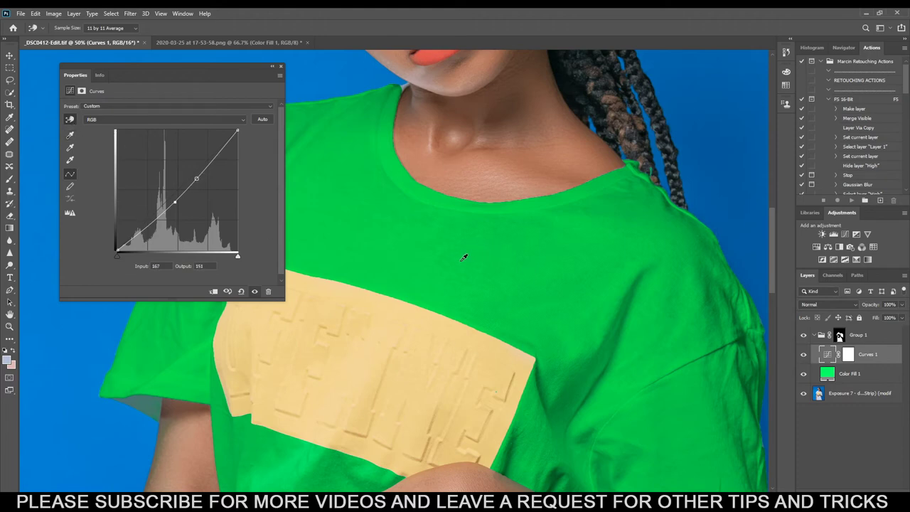
mouse_move(475, 265)
left_mouse_down()
mouse_move(467, 250)
mouse_move(473, 258)
left_mouse_up()
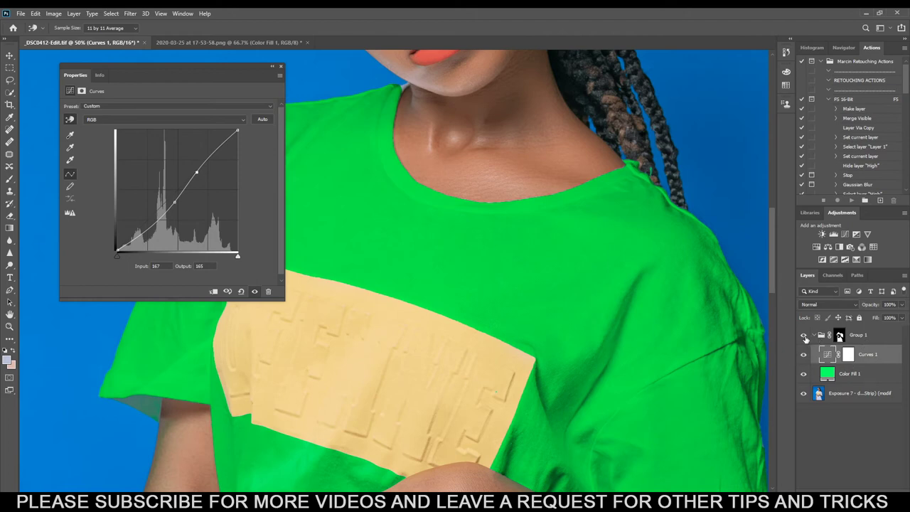
Compare the dress before and after recolouring by toggling Group 1's visibility, both up close and on the whole image.
left_click(804, 336)
left_click(804, 335)
left_click(804, 336)
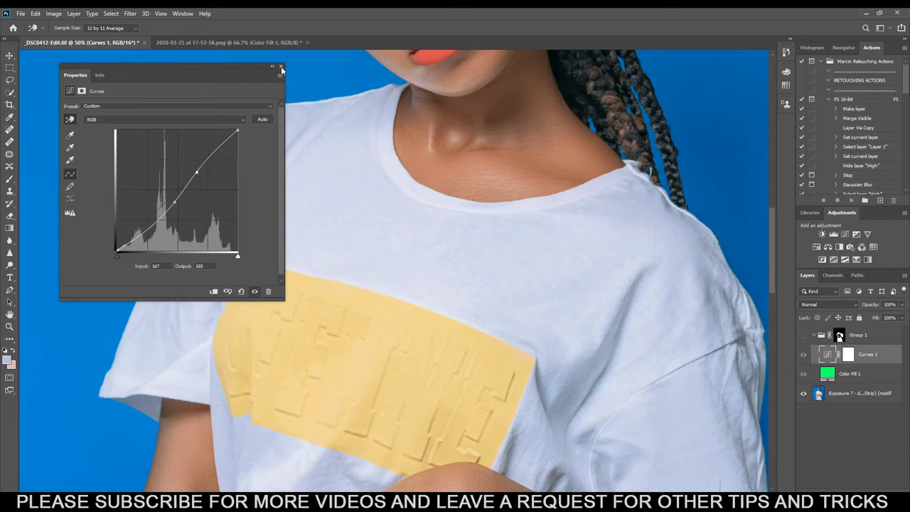
left_click(280, 67)
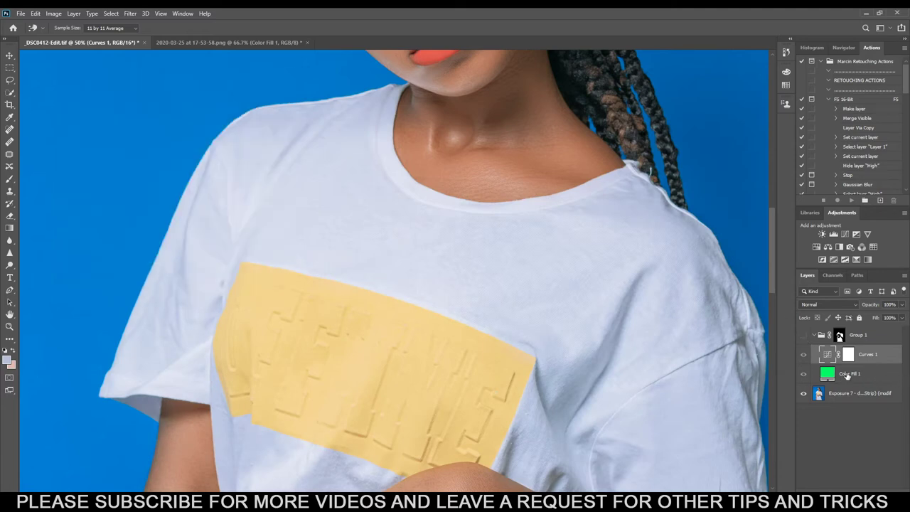
key("ctrl+0")
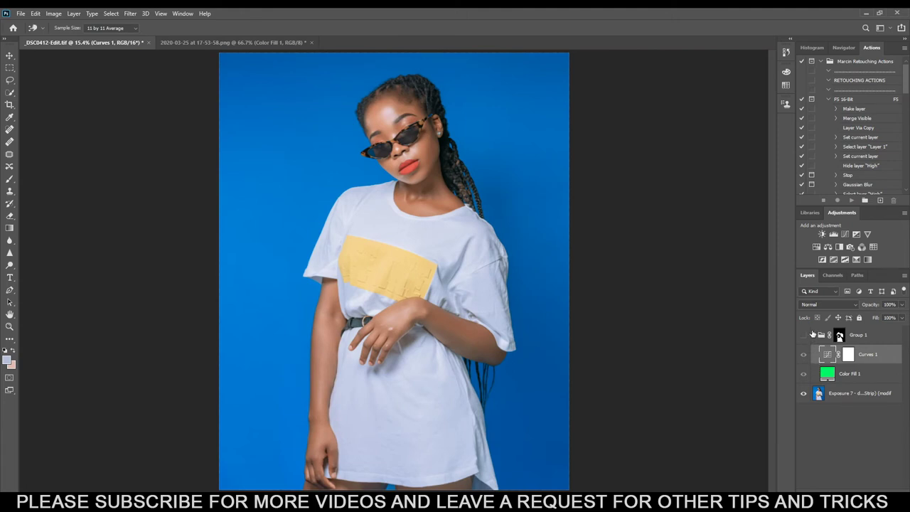
left_click(805, 336)
left_click(805, 335)
left_click(805, 335)
left_click(805, 335)
left_click(805, 335)
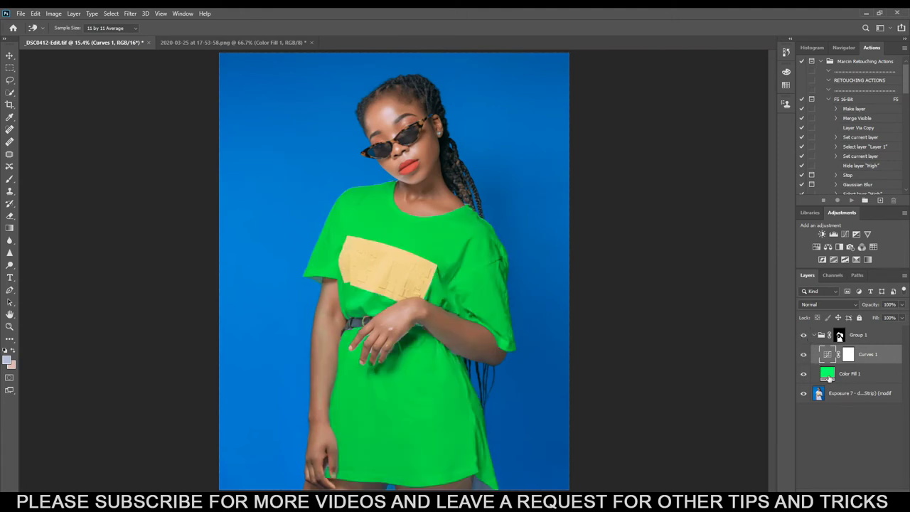
Change the Color Fill 1 layer's colour to cyan #8bf0ff.
double_click(827, 375)
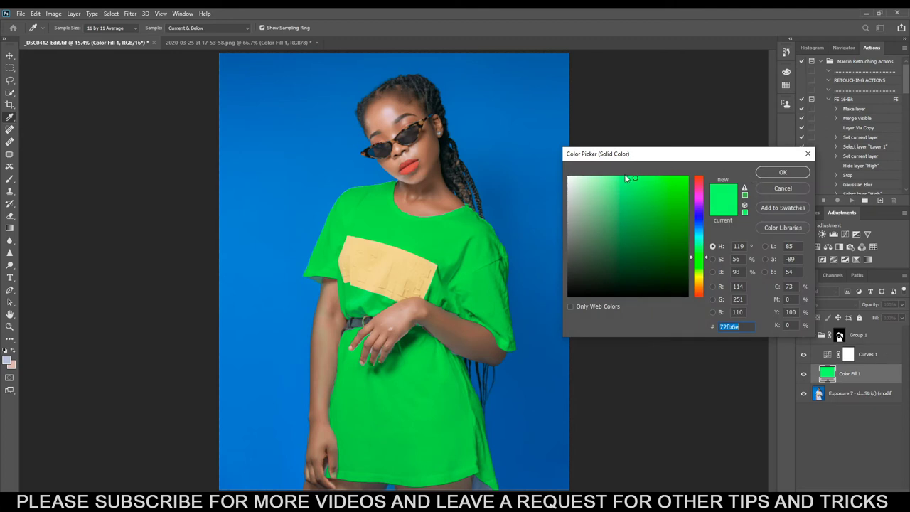
mouse_move(624, 178)
left_mouse_down()
mouse_move(590, 182)
mouse_move(588, 201)
mouse_move(609, 224)
mouse_move(622, 175)
left_mouse_up()
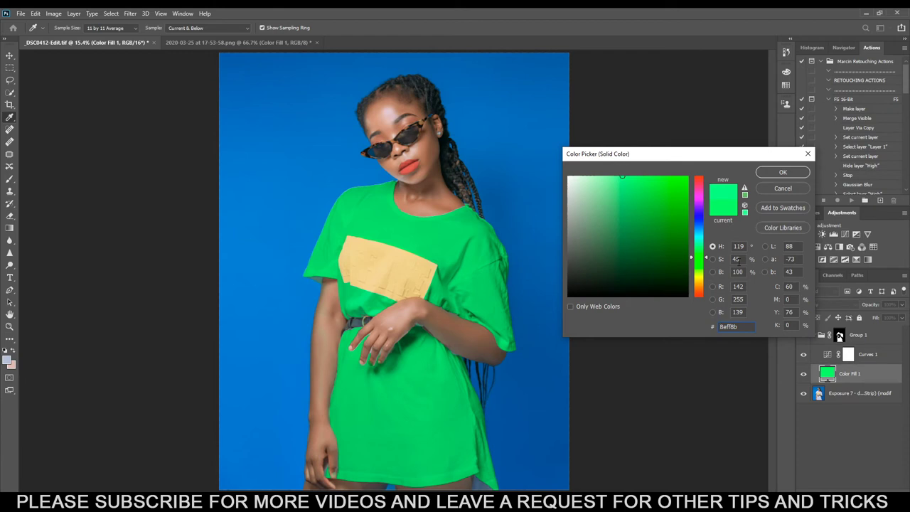
left_click_drag(709, 260, 708, 235)
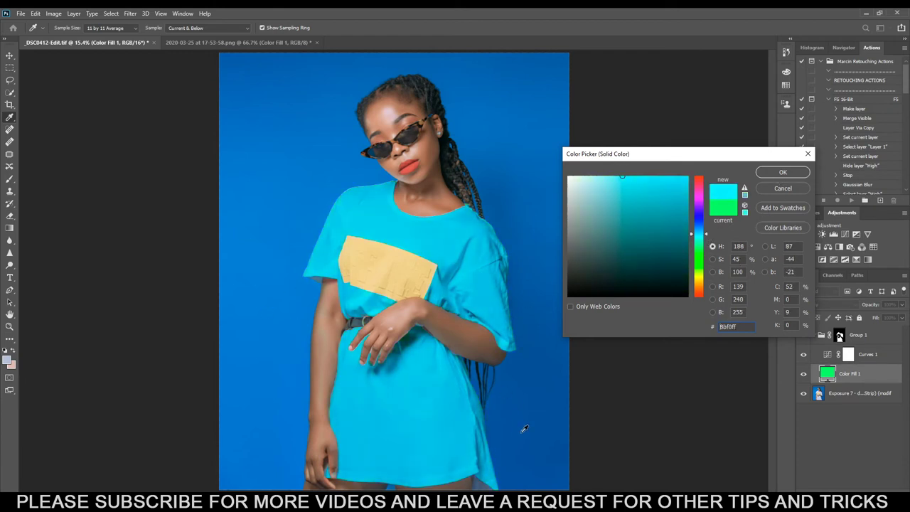
left_click_drag(669, 155, 701, 157)
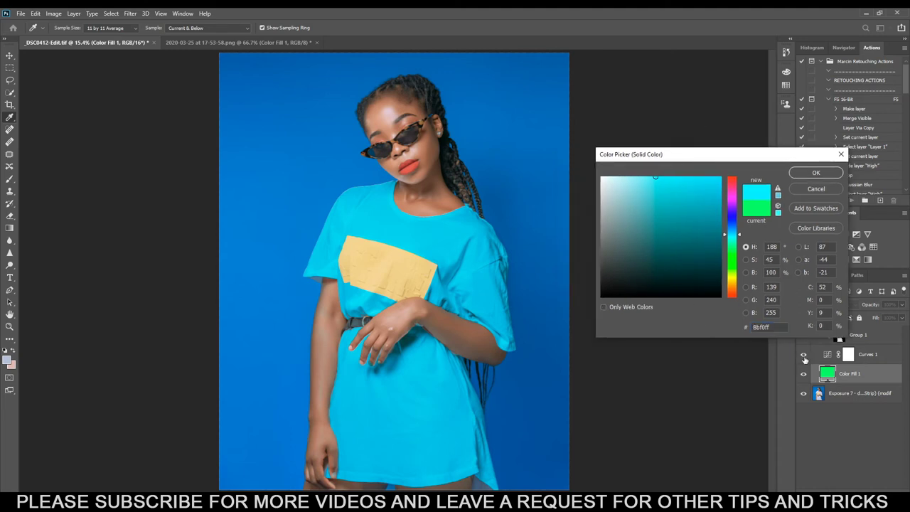
left_click(816, 173)
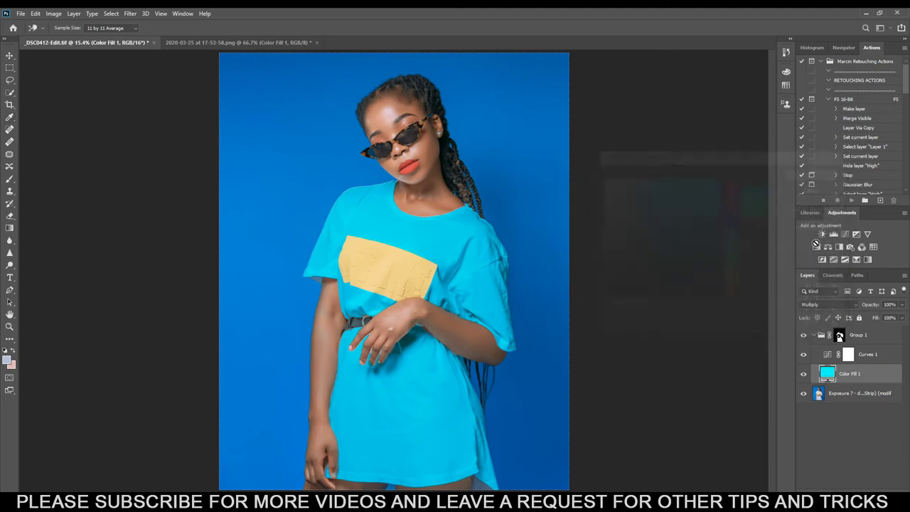
Compare the cyan dress with and without the Curves 1 adjustment by toggling its visibility.
left_click(803, 358)
left_click(803, 358)
left_click(803, 358)
left_click(803, 358)
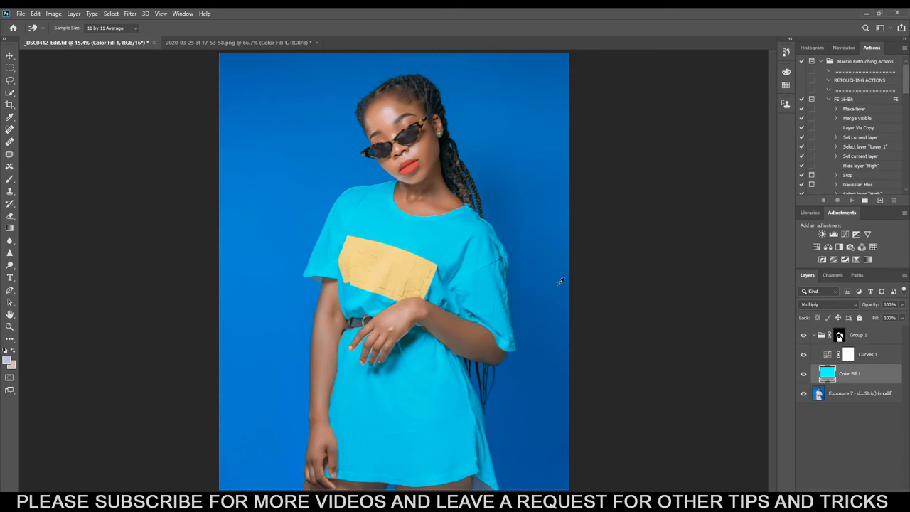
Switch to the colour palette image and delete its Color Fill 1 layer.
left_click(223, 43)
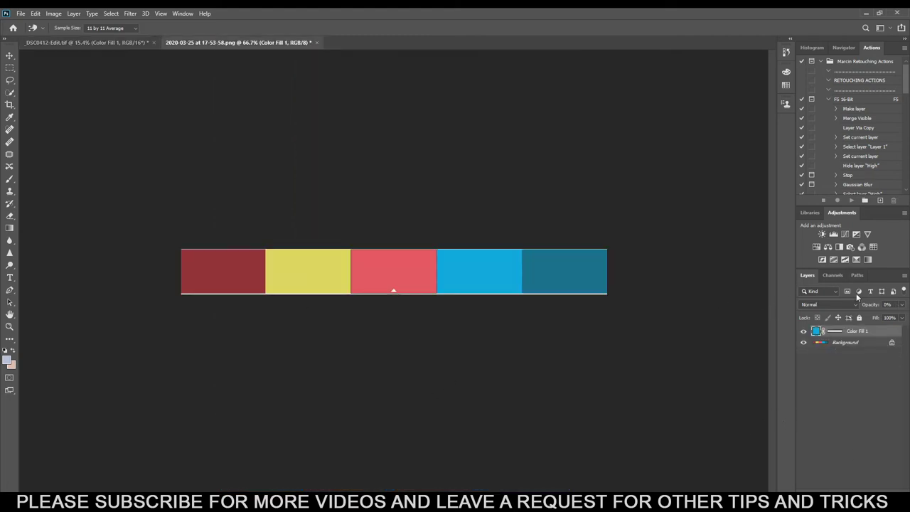
key("i")
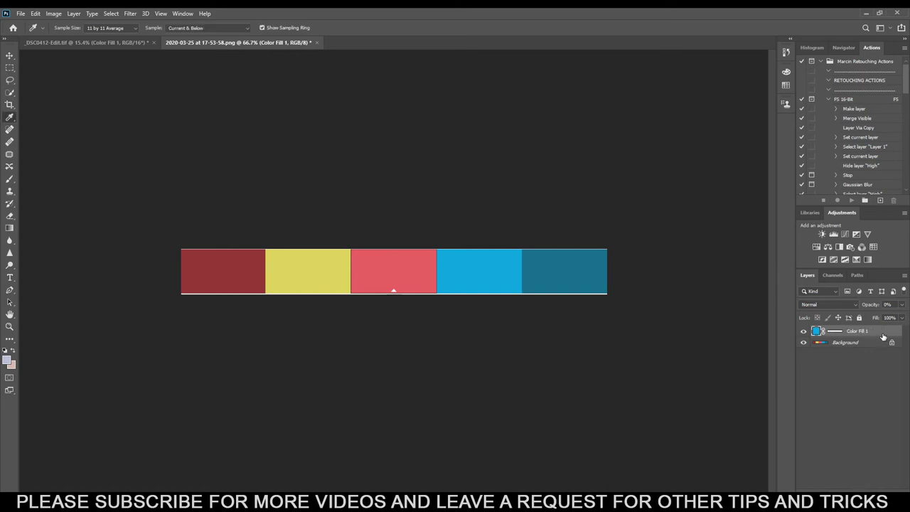
key("Delete")
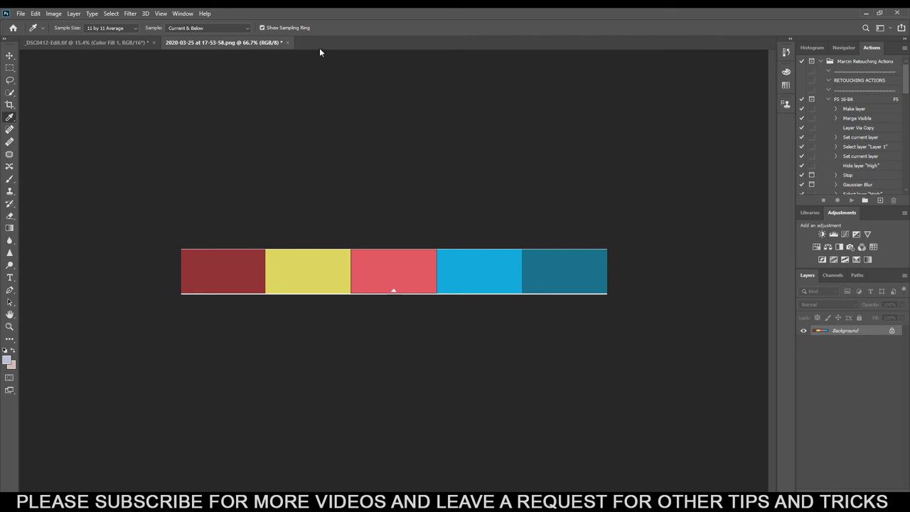
Show the swatches and sample the palette's teal, dark red, yellow, coral and blue with the Eyedropper, ending on teal.
left_click(183, 14)
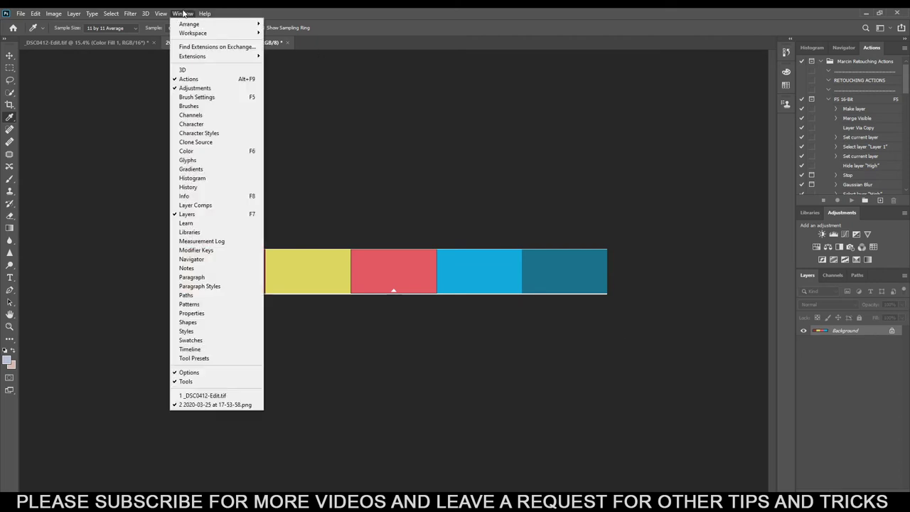
left_click(185, 151)
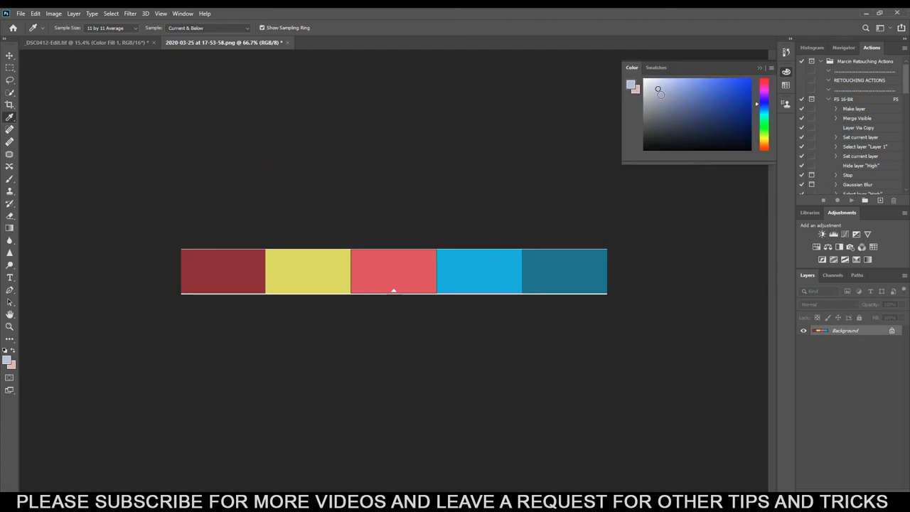
left_click(650, 71)
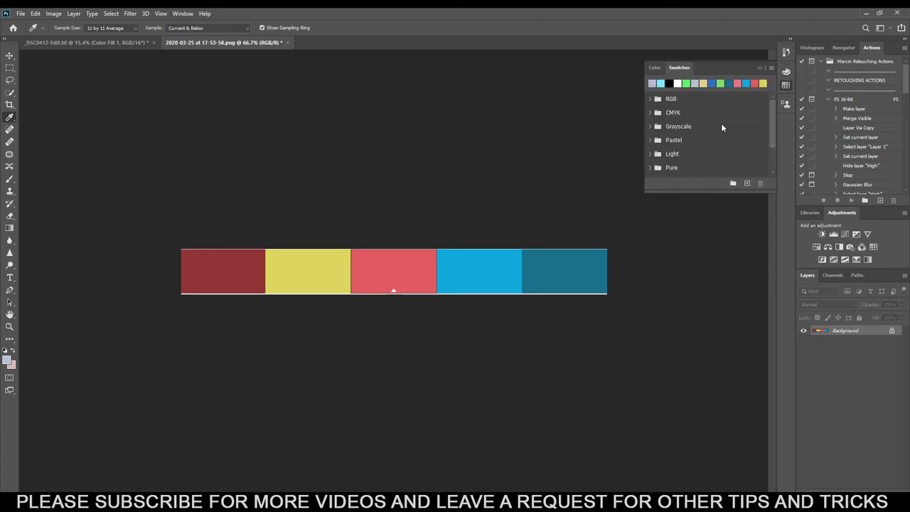
left_click(575, 266)
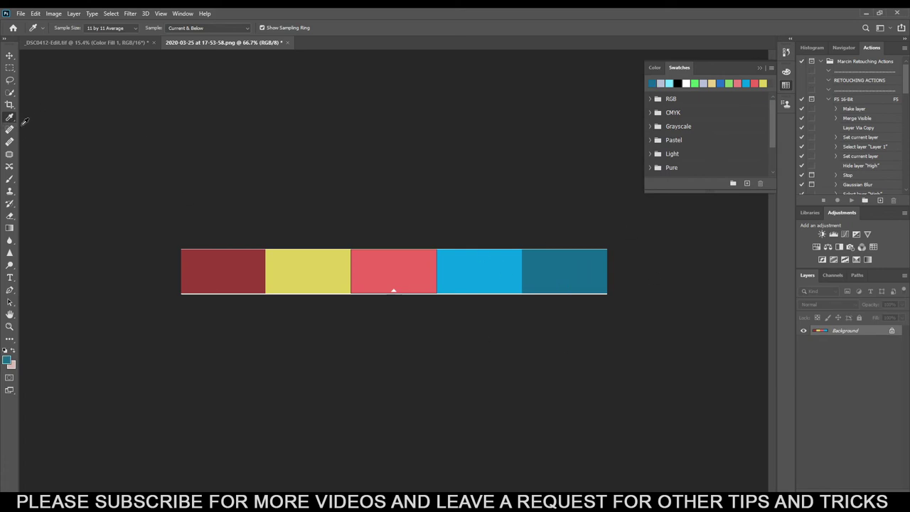
left_click(247, 267)
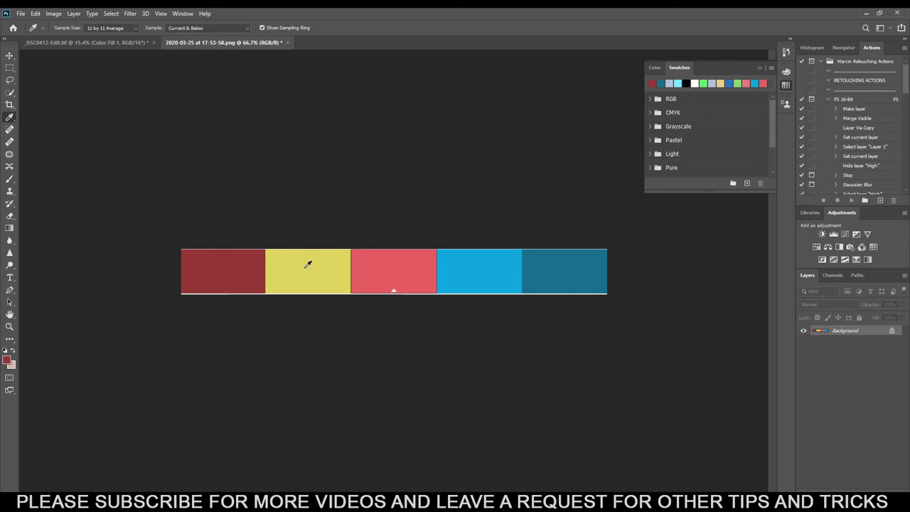
left_click(309, 263)
left_click(406, 273)
left_click(493, 273)
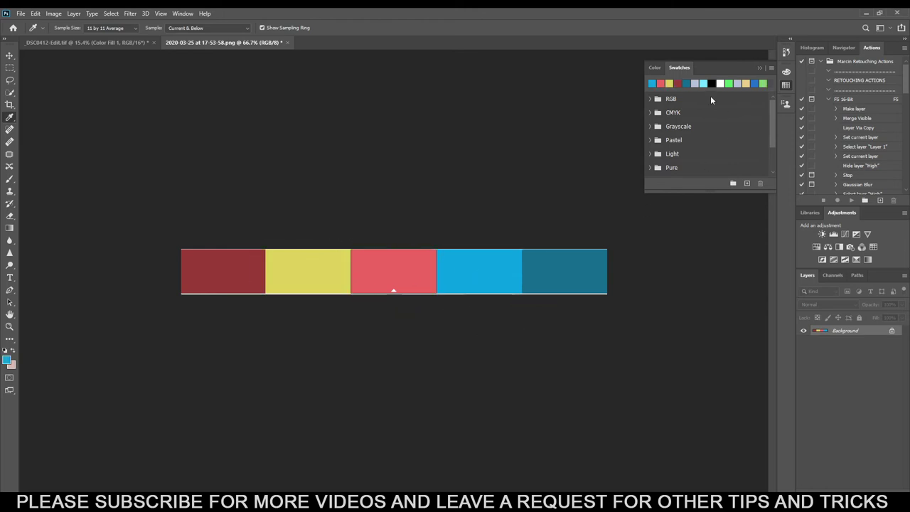
left_click(587, 267)
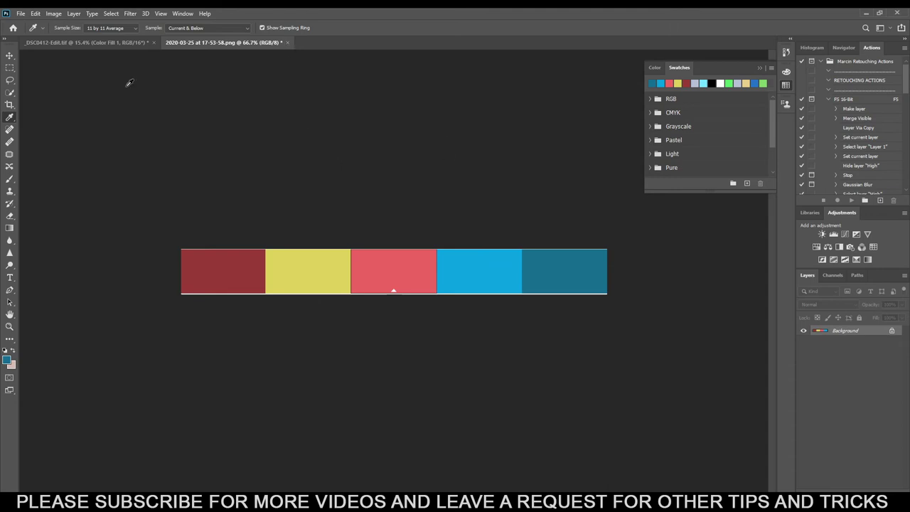
In the _DSC0412-Edit.tif photo, start a Color Range selection on the Exposure 7 layer and sample the blue background.
left_click(99, 44)
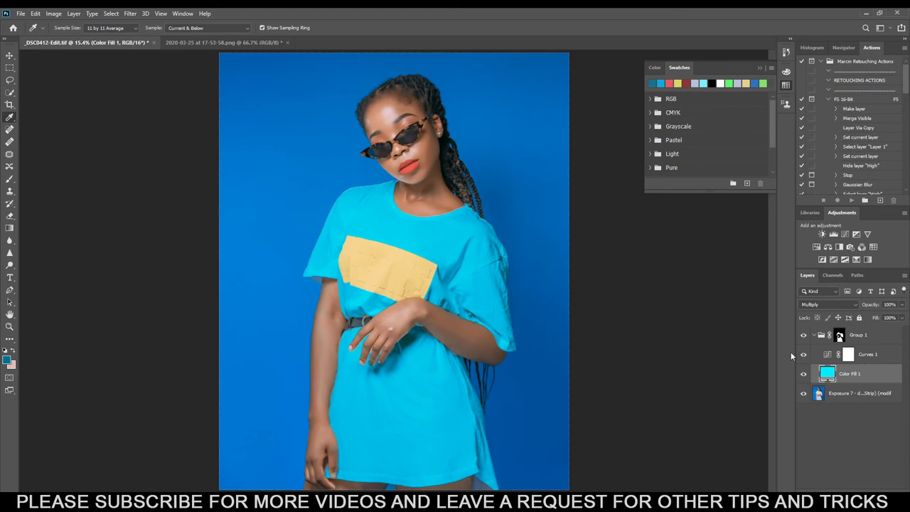
left_click(860, 400)
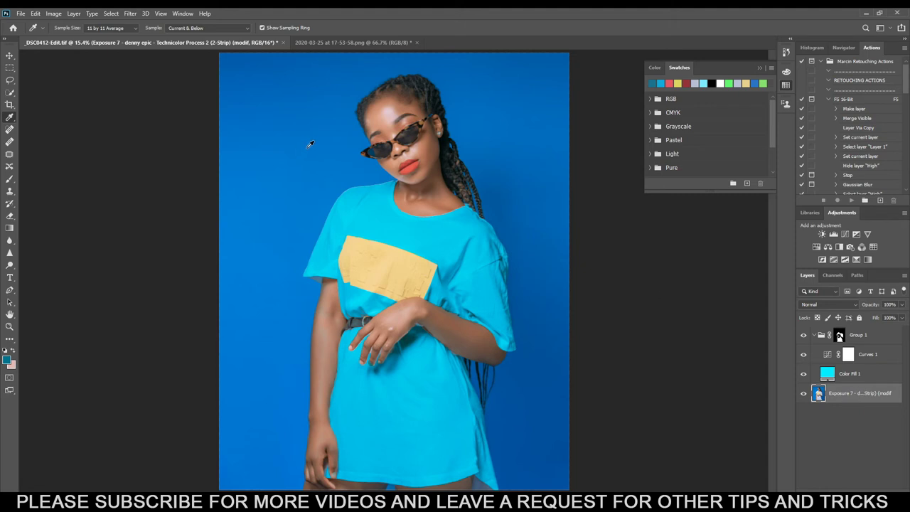
left_click(111, 13)
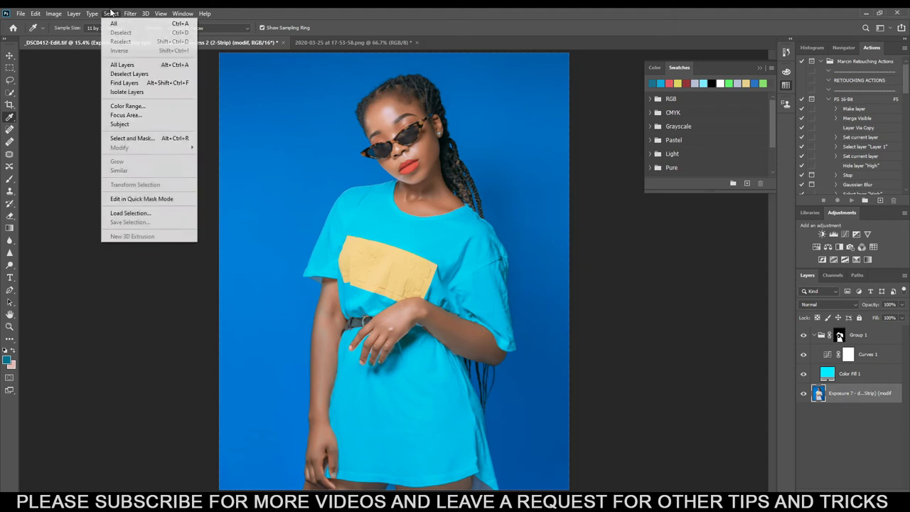
left_click(129, 108)
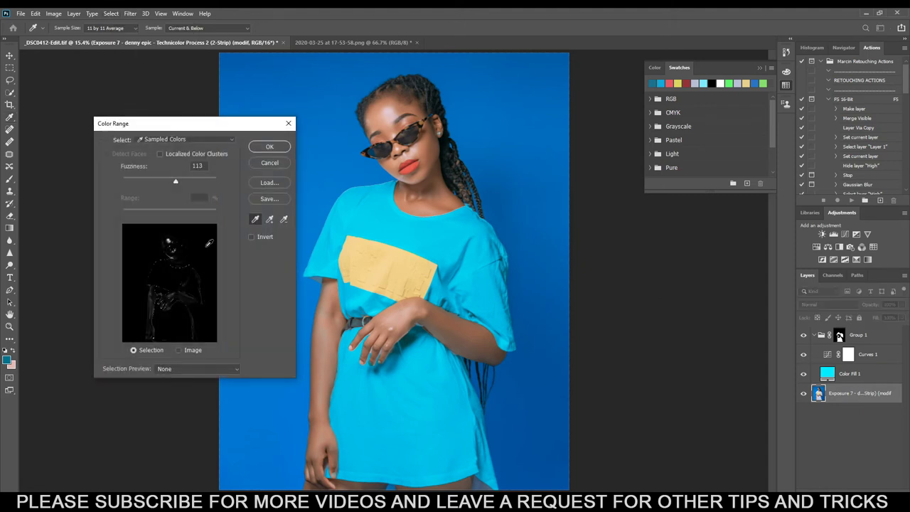
left_click(208, 243)
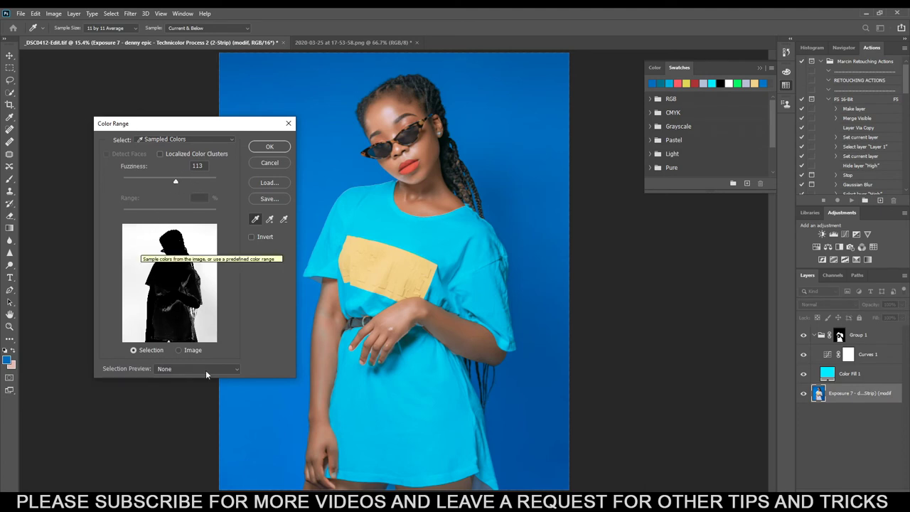
left_click(197, 336)
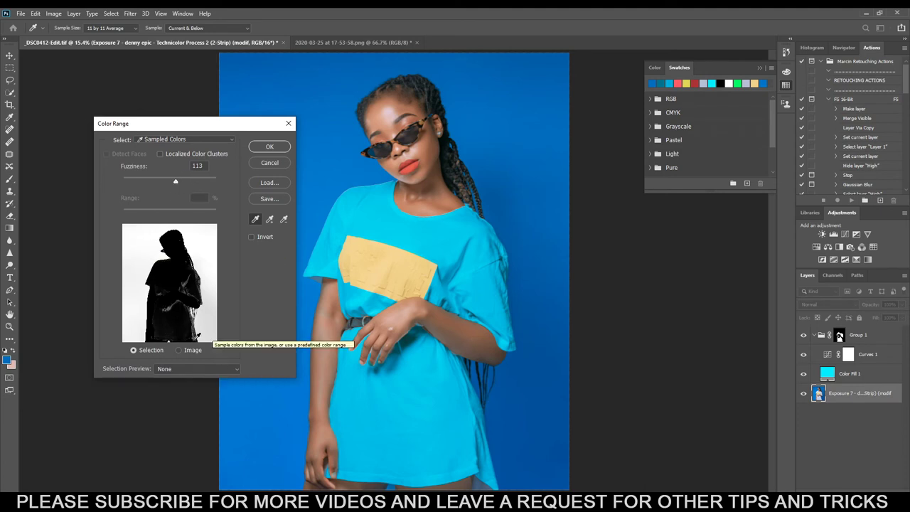
Add further background blues to the colour range, lower the fuzziness and apply the selection.
left_click(206, 321, "shift")
left_click(135, 318, "shift")
left_click(150, 240, "shift")
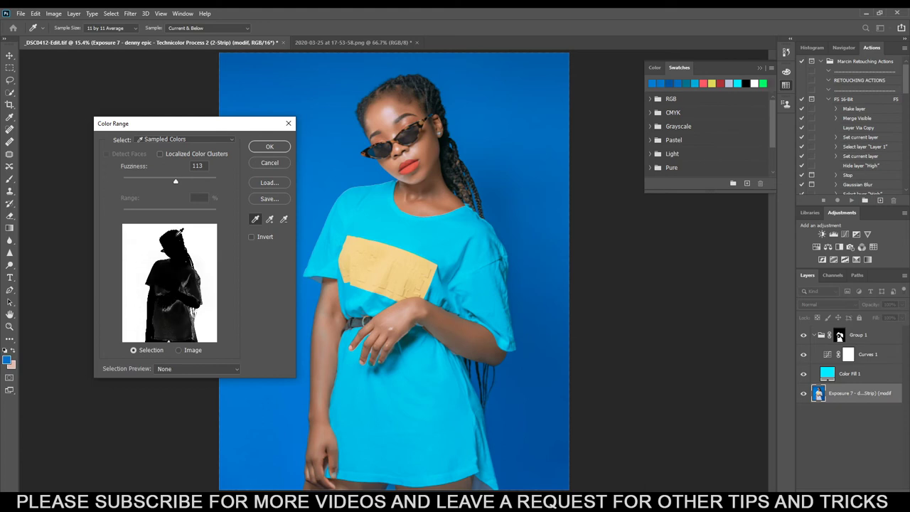
left_click_drag(175, 184, 155, 182)
left_click(267, 146)
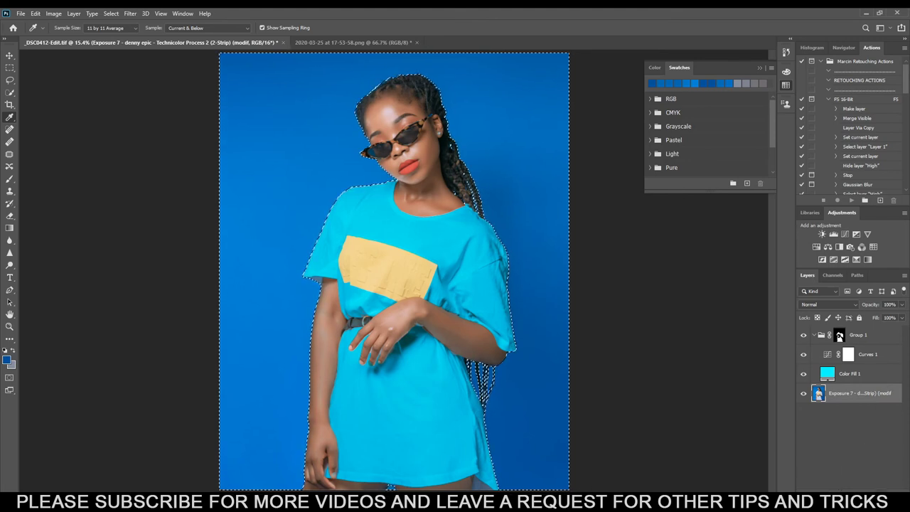
Add a Solid Color fill layer in blue #08539f from the background selection.
right_click(840, 335)
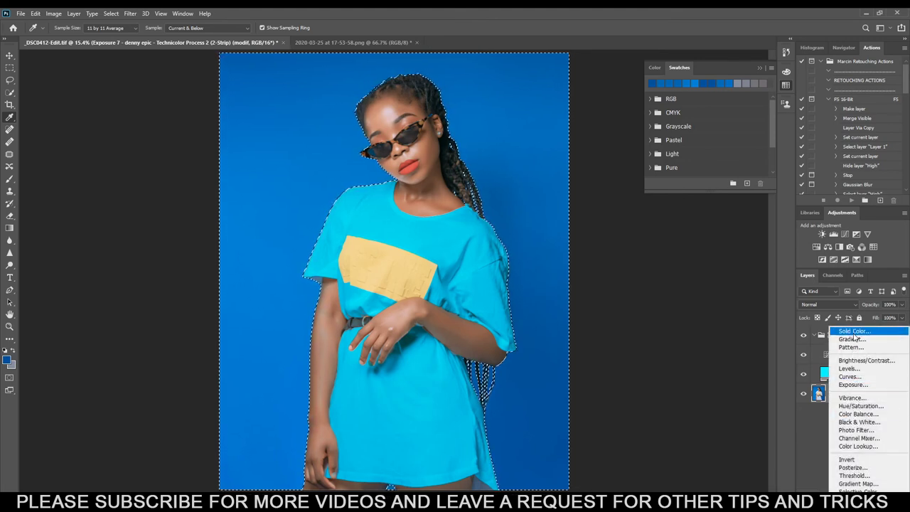
left_click(855, 334)
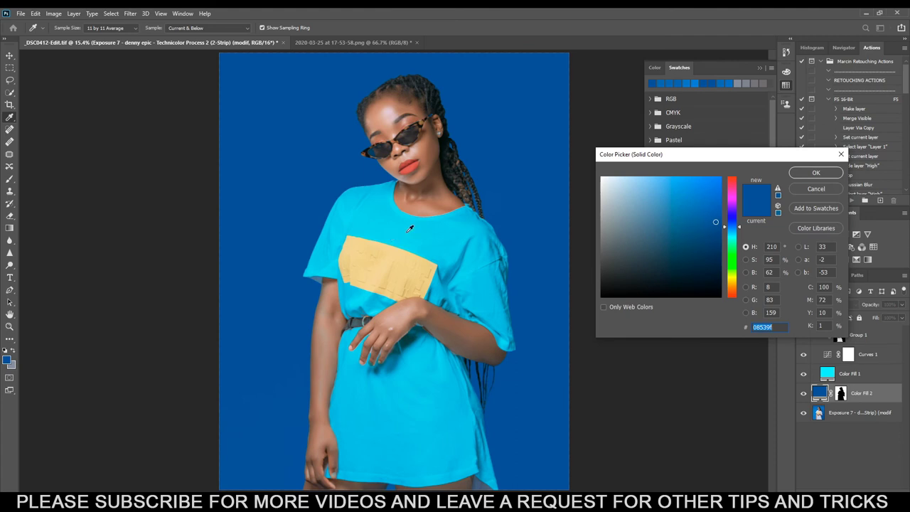
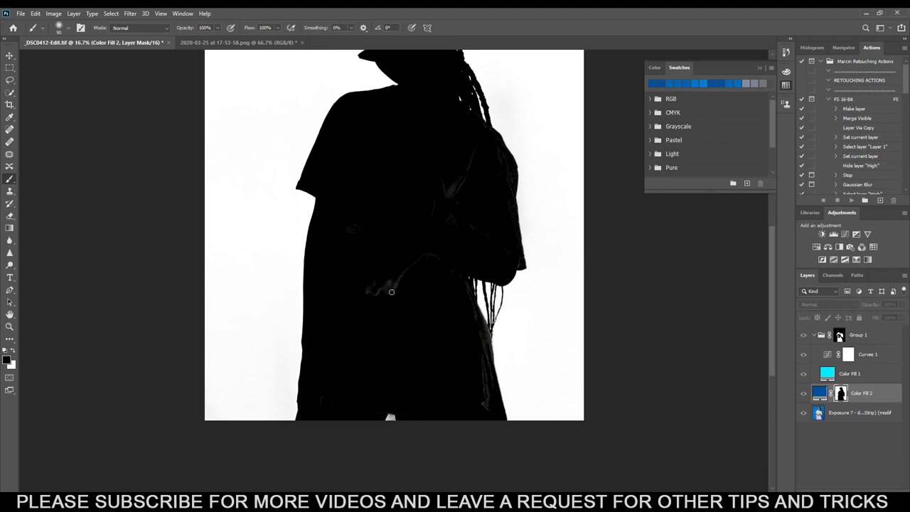
Enlarge the black brush to 500 px and try painting out the grey remnants inside the figure on the Color Fill 2 mask.
key("bracketright")
key("bracketright")
key("bracketright")
key("bracketright")
key("bracketright")
key("bracketright")
key("bracketright")
key("bracketright")
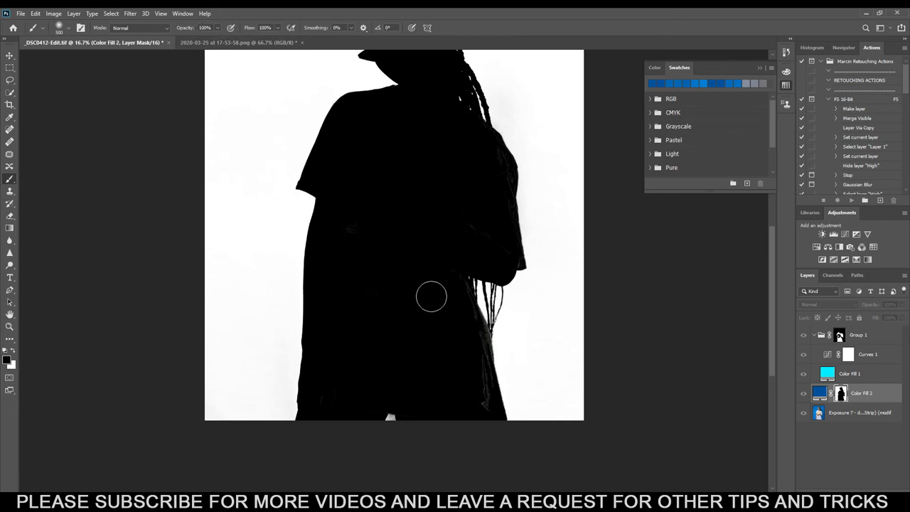
mouse_move(461, 346)
left_mouse_down()
mouse_move(477, 381)
mouse_move(467, 325)
left_mouse_up()
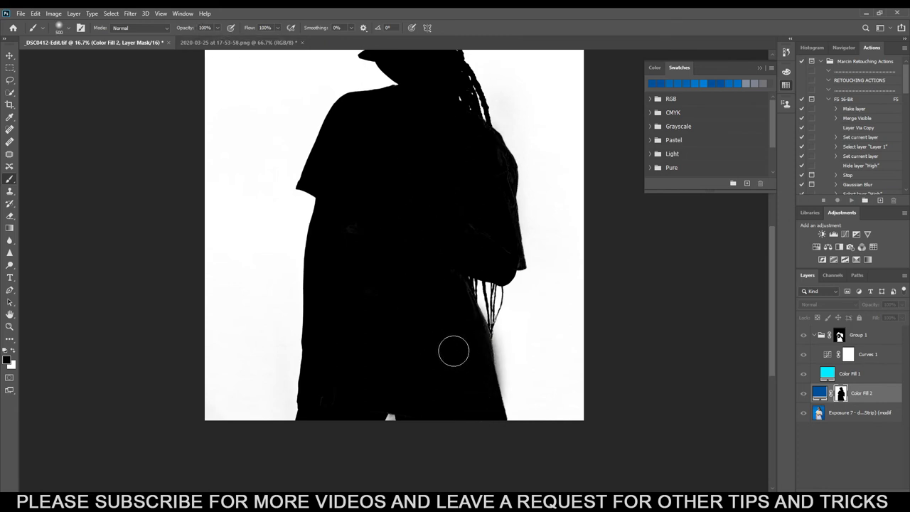
key("ctrl+z")
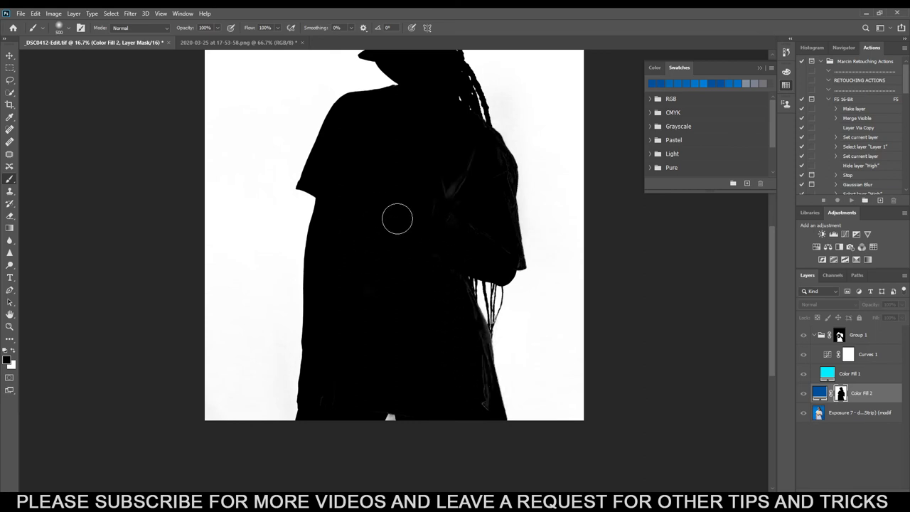
Raise the brush's hardness and paint black over the grey remnants on the dress area of the Color Fill 2 mask.
right_click(461, 205)
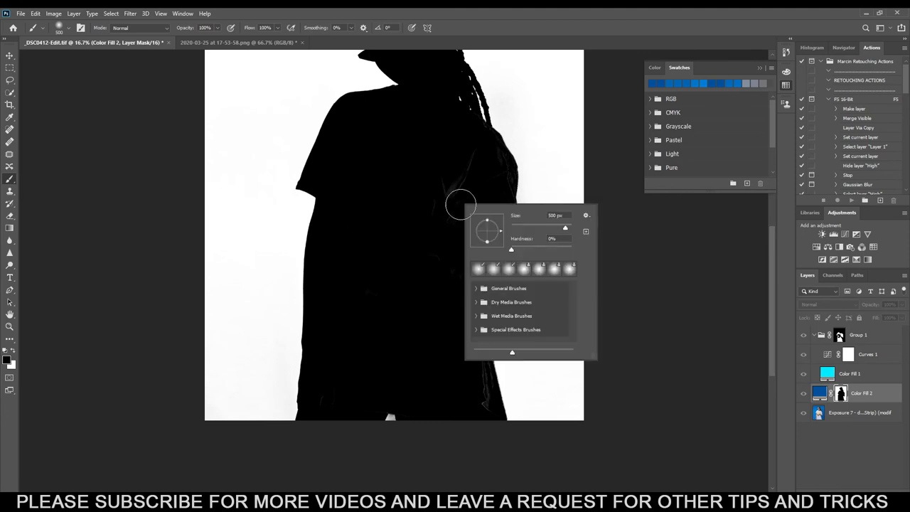
left_click_drag(515, 250, 549, 250)
left_click(525, 27)
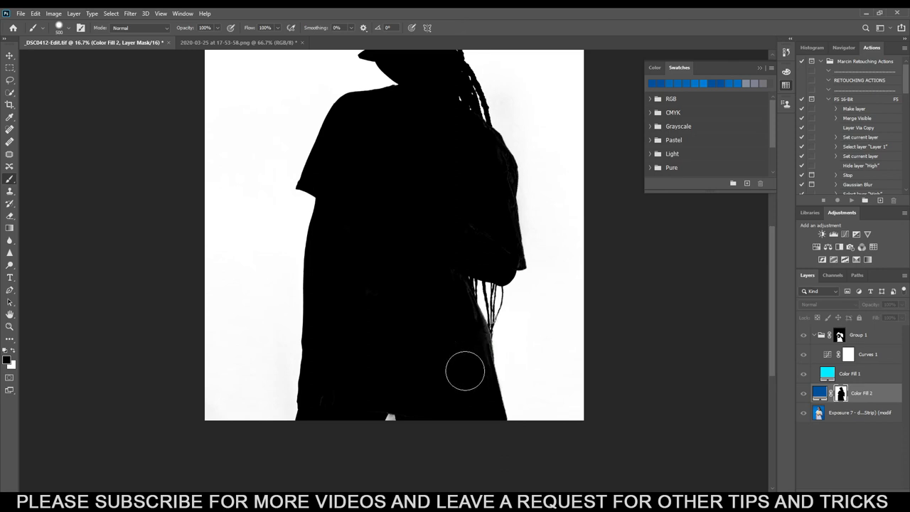
Reduce the brush to 175 px, touch up smaller grey remnants inside the figure on the mask, and return to the normal image view.
key("bracketleft")
key("bracketleft")
key("bracketleft")
key("bracketleft")
key("bracketleft")
key("bracketleft")
key("bracketleft")
key("bracketleft")
key("ctrl+plus")
key("ctrl+plus")
key("ctrl+plus")
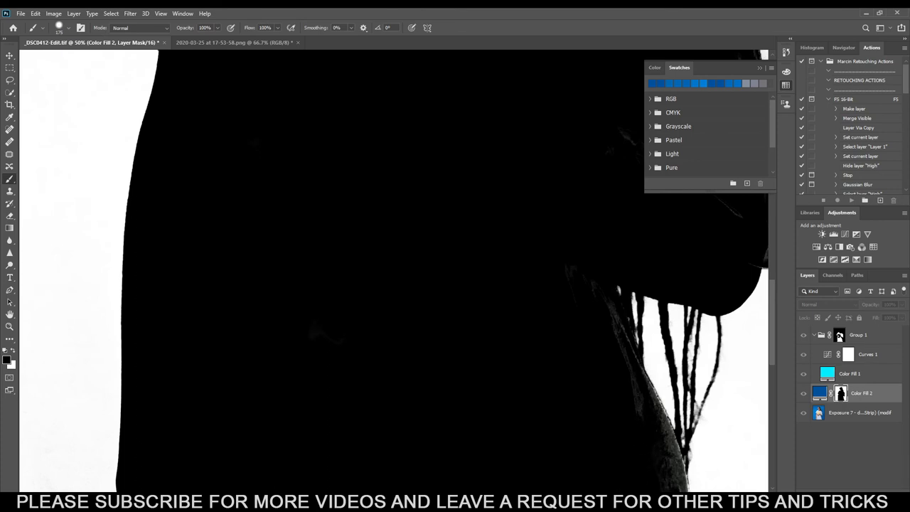
scroll(656, 426, "right", 10)
scroll(569, 462, "left", 10)
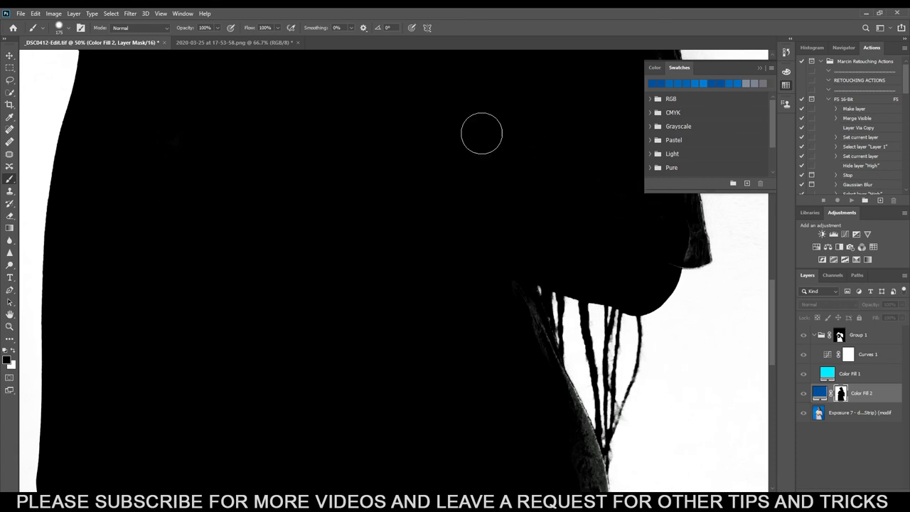
left_click_drag(776, 325, 775, 242)
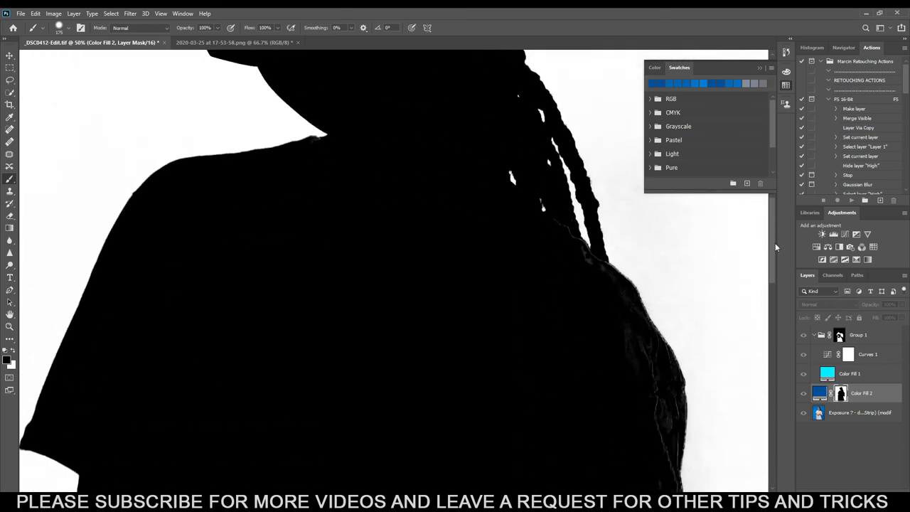
key("ctrl+0")
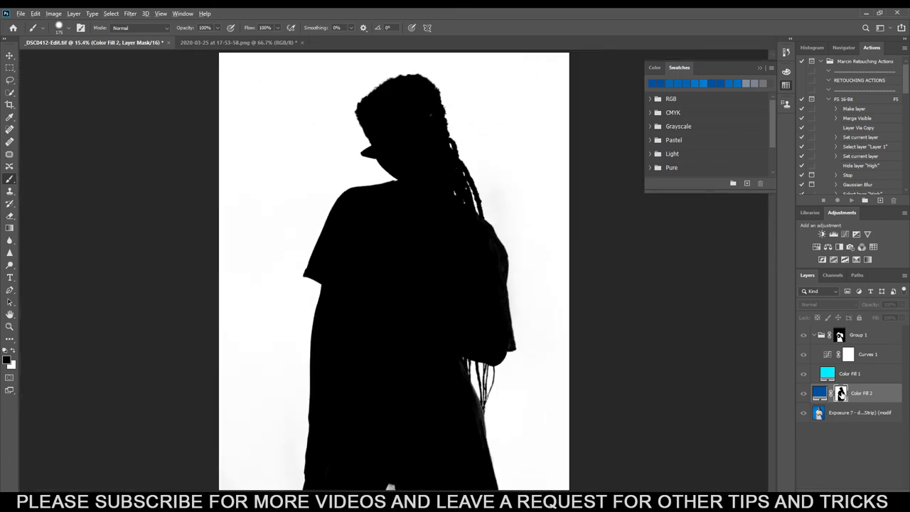
left_click(840, 394, "alt")
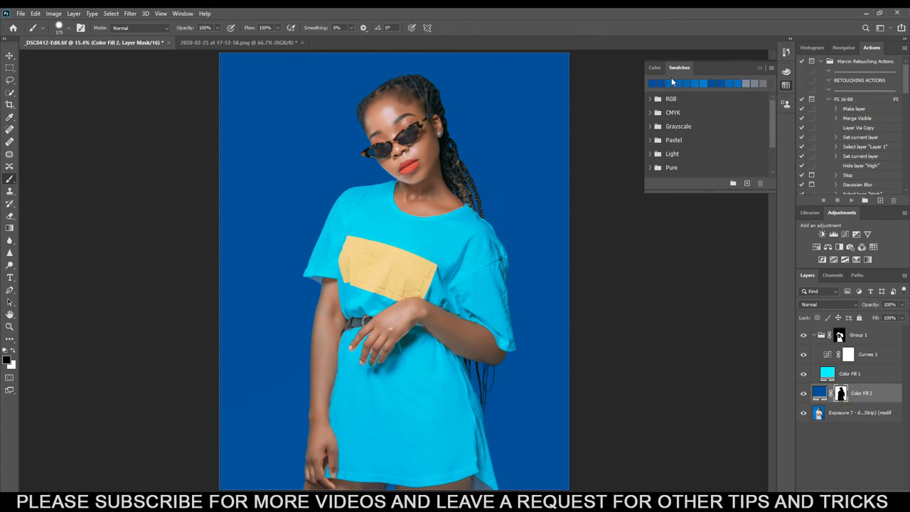
In the colour palette image, sample the dark red, yellow, coral, blue and teal with the Eyedropper.
left_click(253, 41)
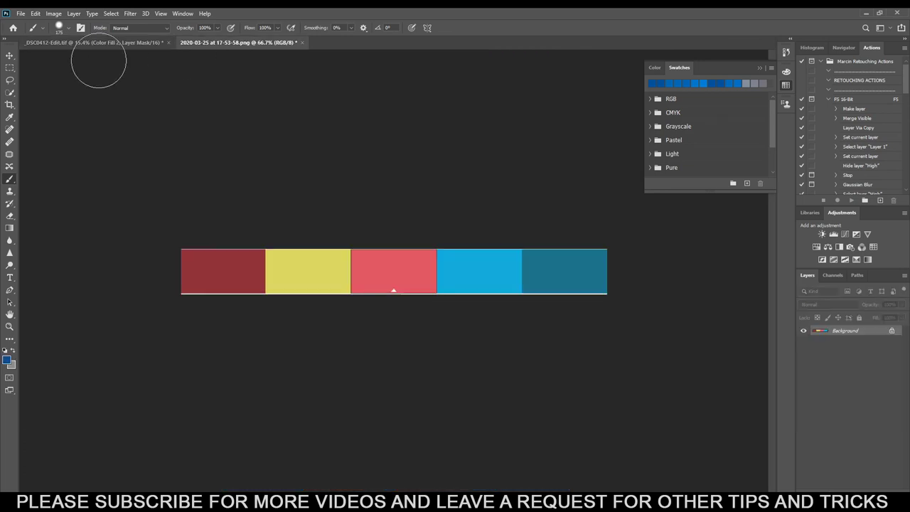
left_click(10, 117)
left_click(213, 270)
left_click(319, 264)
left_click(386, 270)
left_click(500, 270)
left_click(579, 273)
Return to the photo, open the Color Fill 2 colour for editing and apply the coral swatch to the background.
left_click(114, 41)
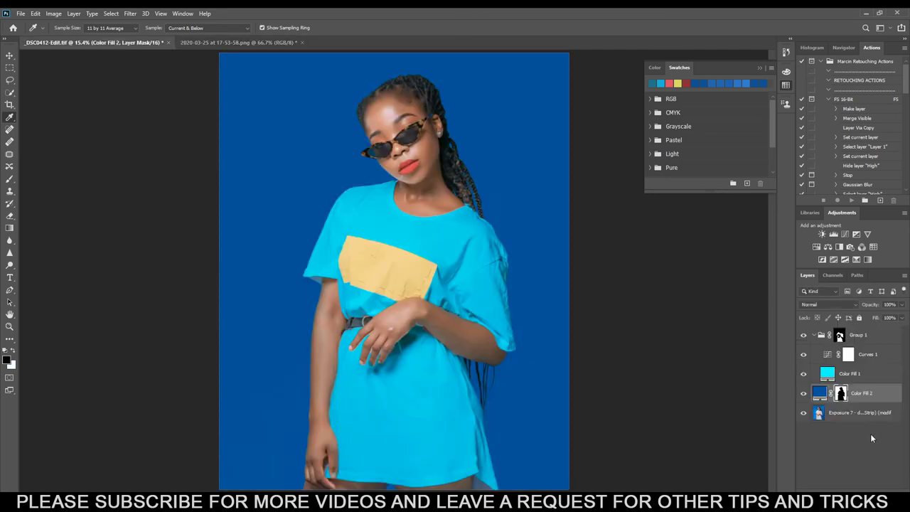
double_click(819, 394)
left_click_drag(727, 157, 249, 149)
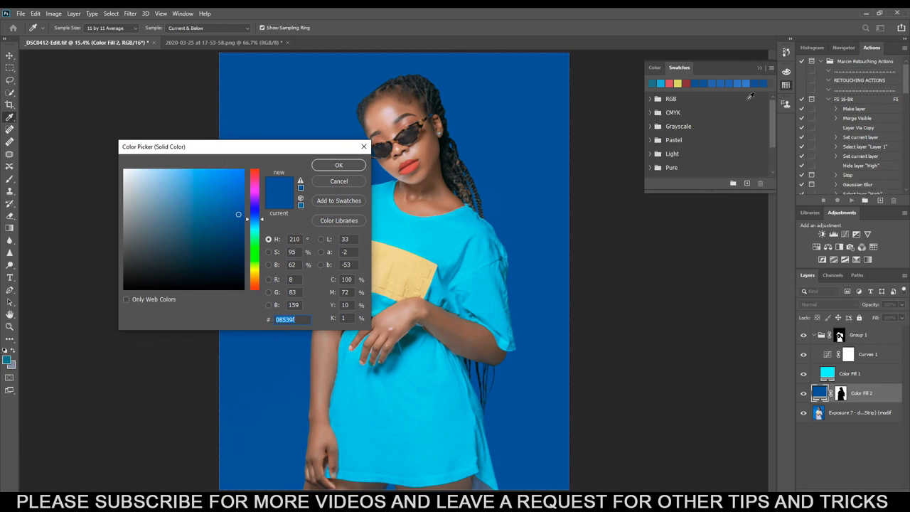
left_click(670, 83)
left_click_drag(287, 150, 172, 160)
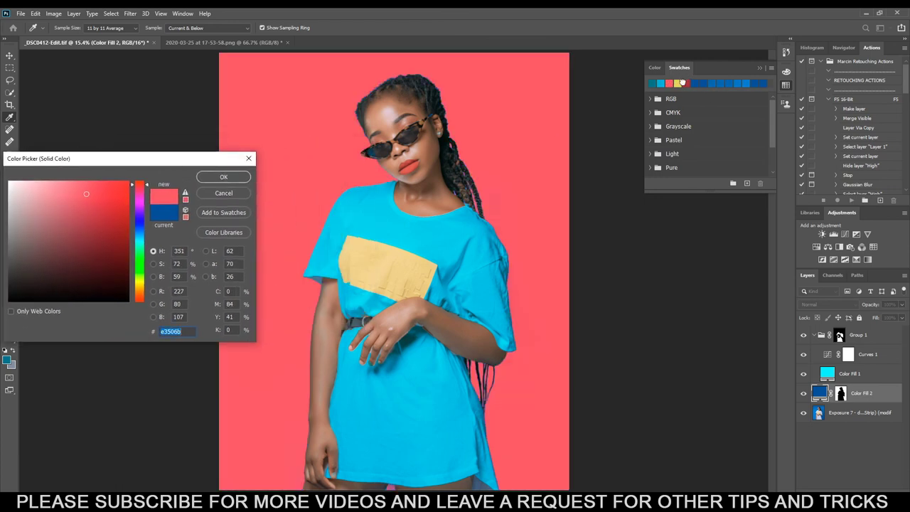
Try the yellow swatch, coral at 50% saturation, the original coral and light blue #21b0df as background colours.
left_click(681, 83)
left_click(668, 83)
type("50")
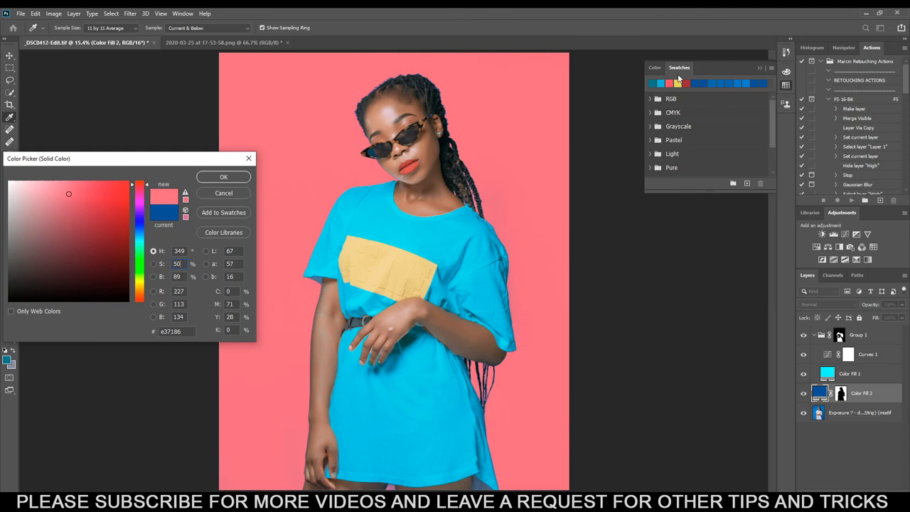
left_click(670, 85)
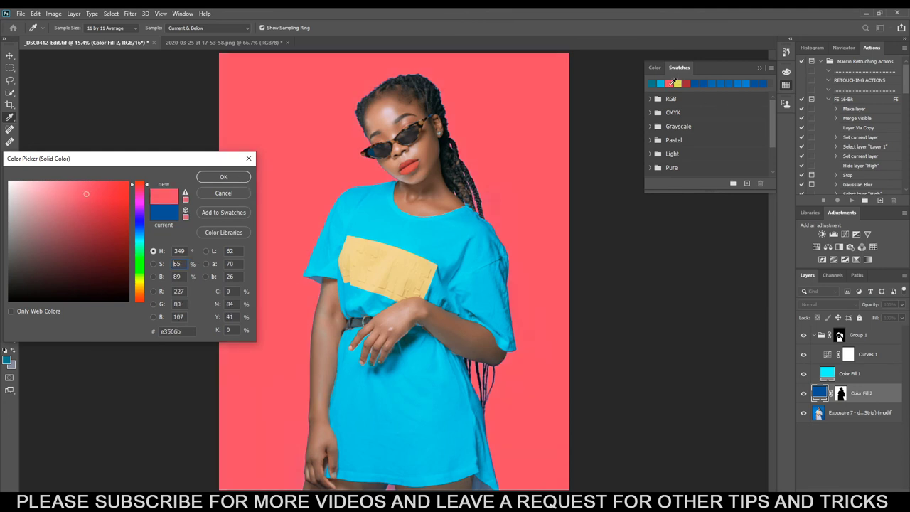
left_click(661, 83)
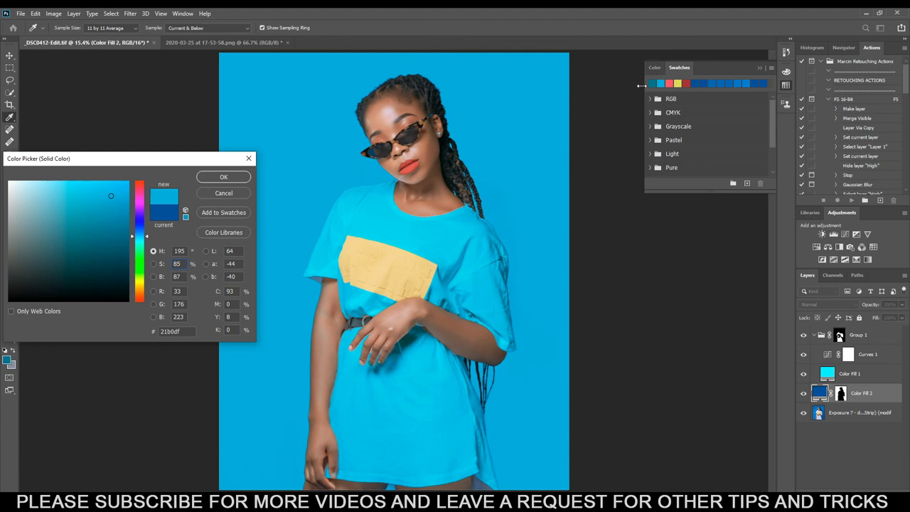
Set the Color Fill 2 background to the teal swatch with saturation raised to 90% (#0f7394).
left_click(653, 81)
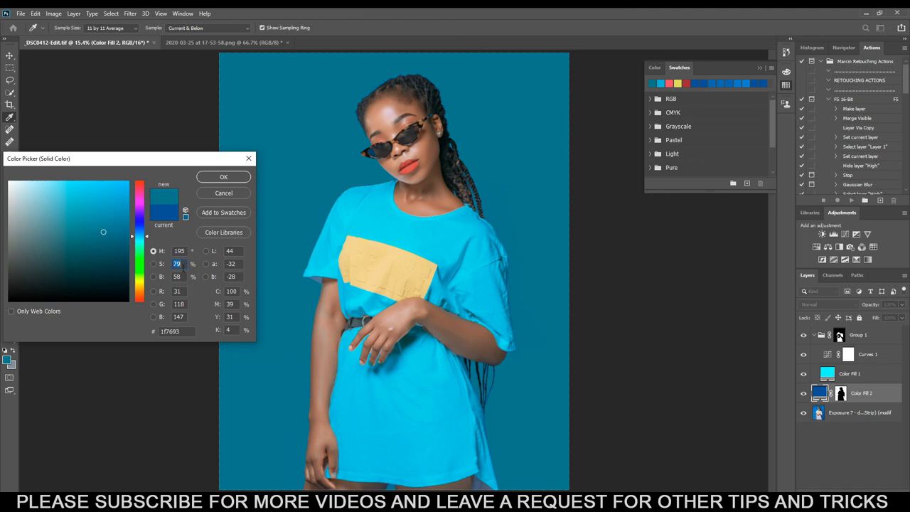
mouse_move(105, 231)
left_mouse_down()
mouse_move(132, 233)
mouse_move(117, 231)
left_mouse_up()
left_click_drag(159, 158, 165, 155)
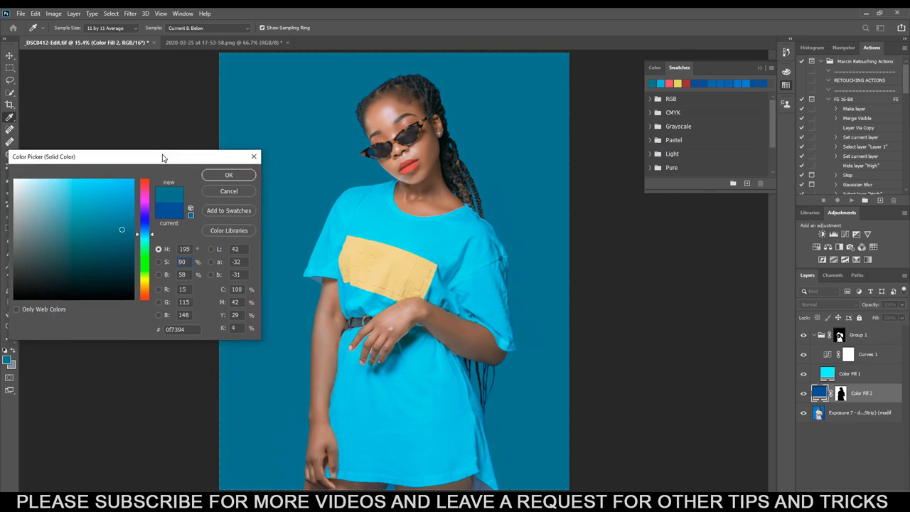
left_click(252, 173)
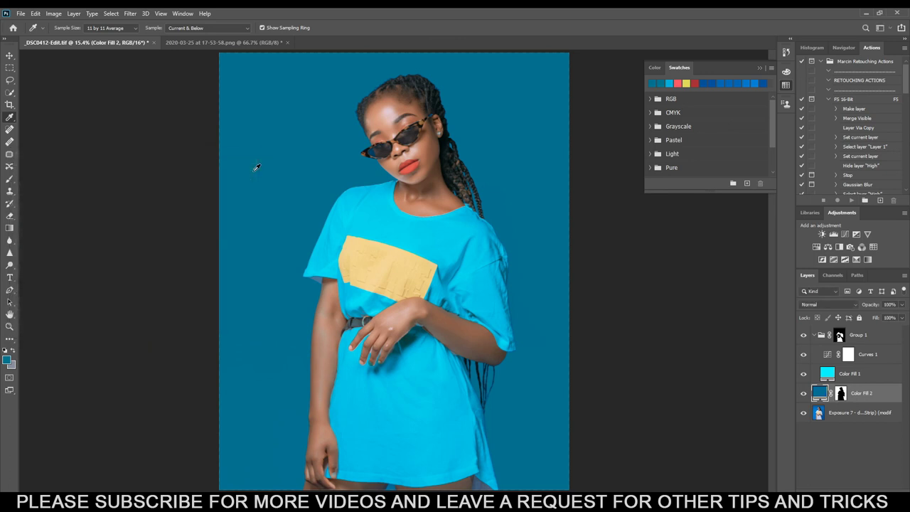